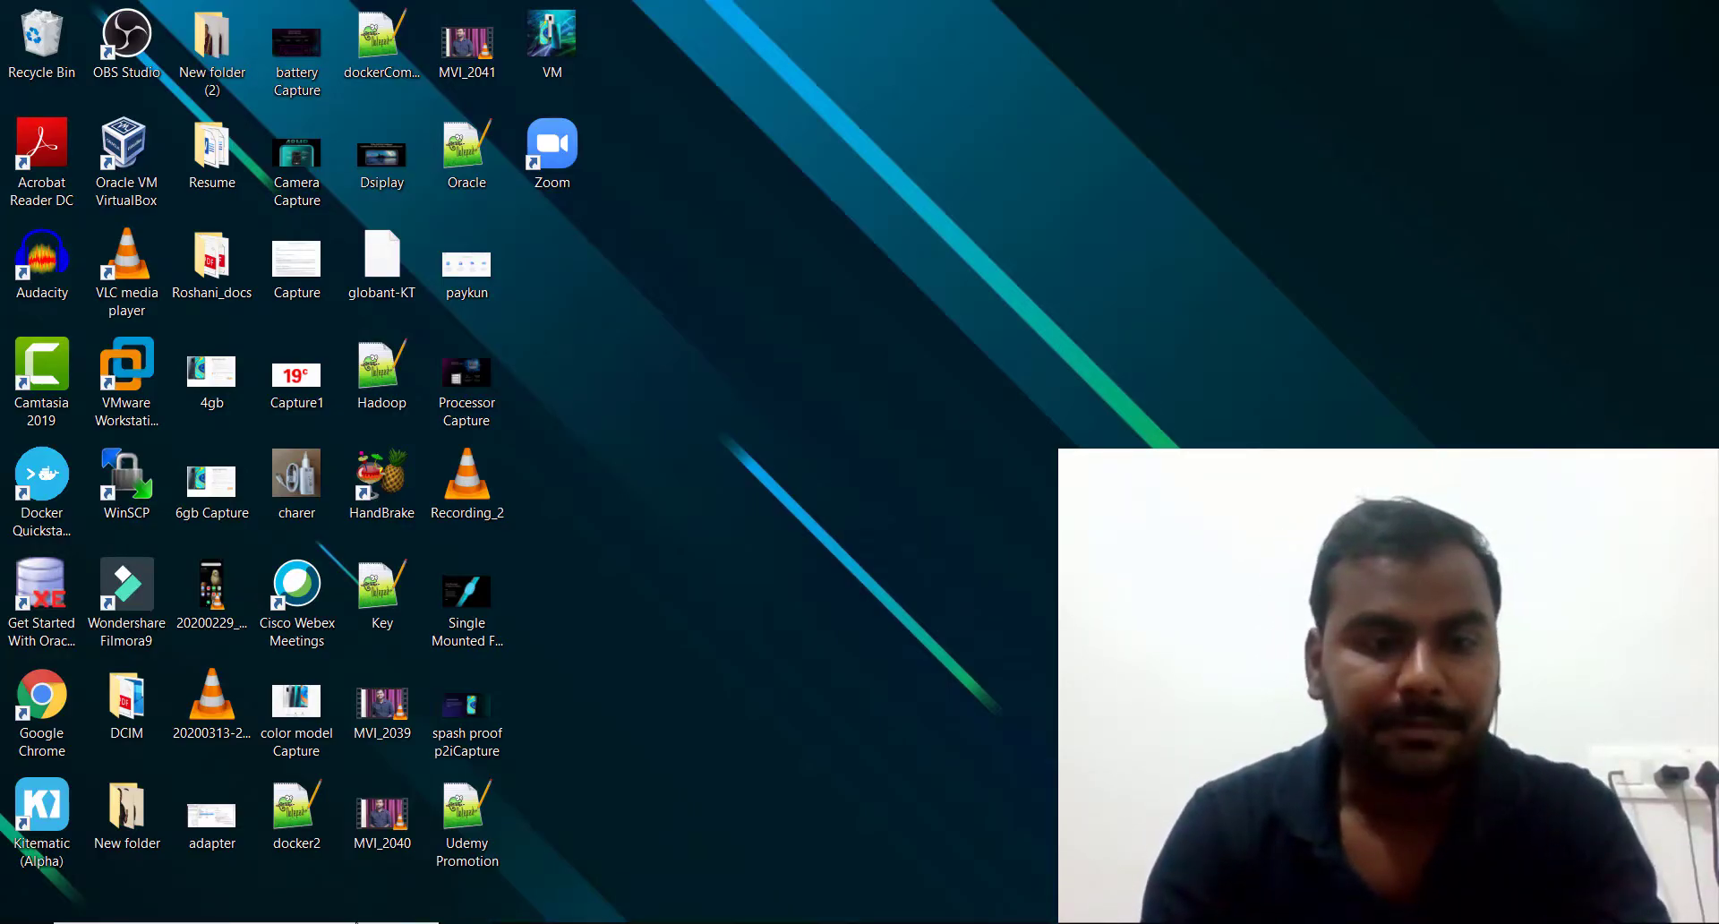
Search the Start menu for 'paint' and launch Paint with a blank canvas.
click(356, 920)
text(pai)
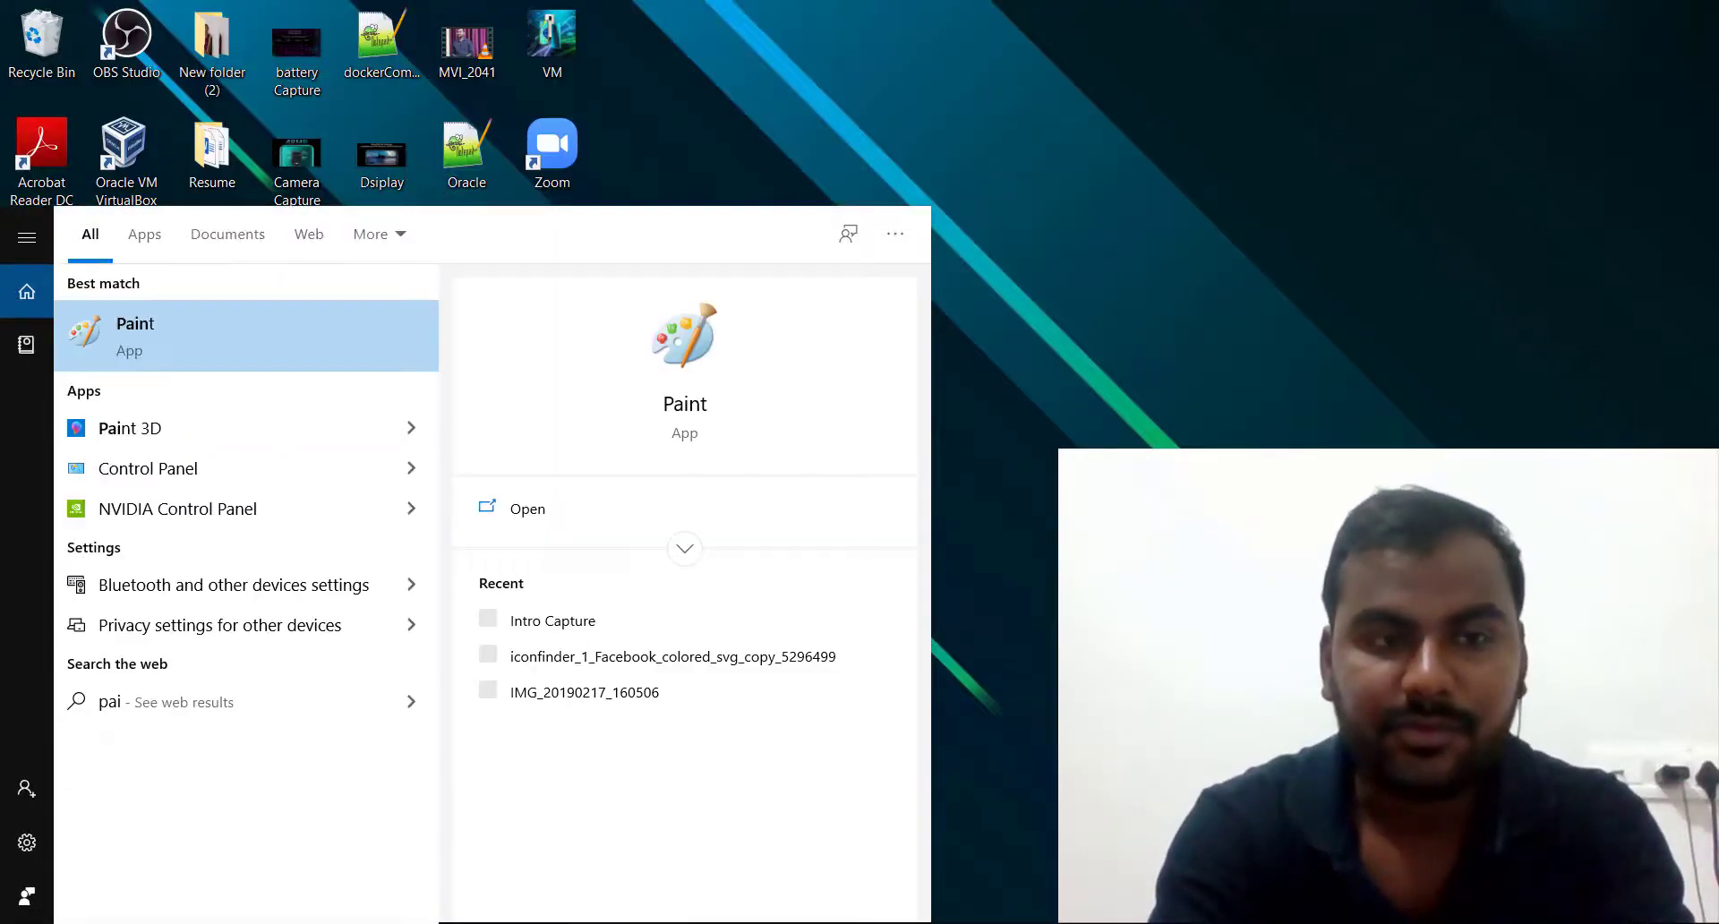
text(nt)
key(Return)
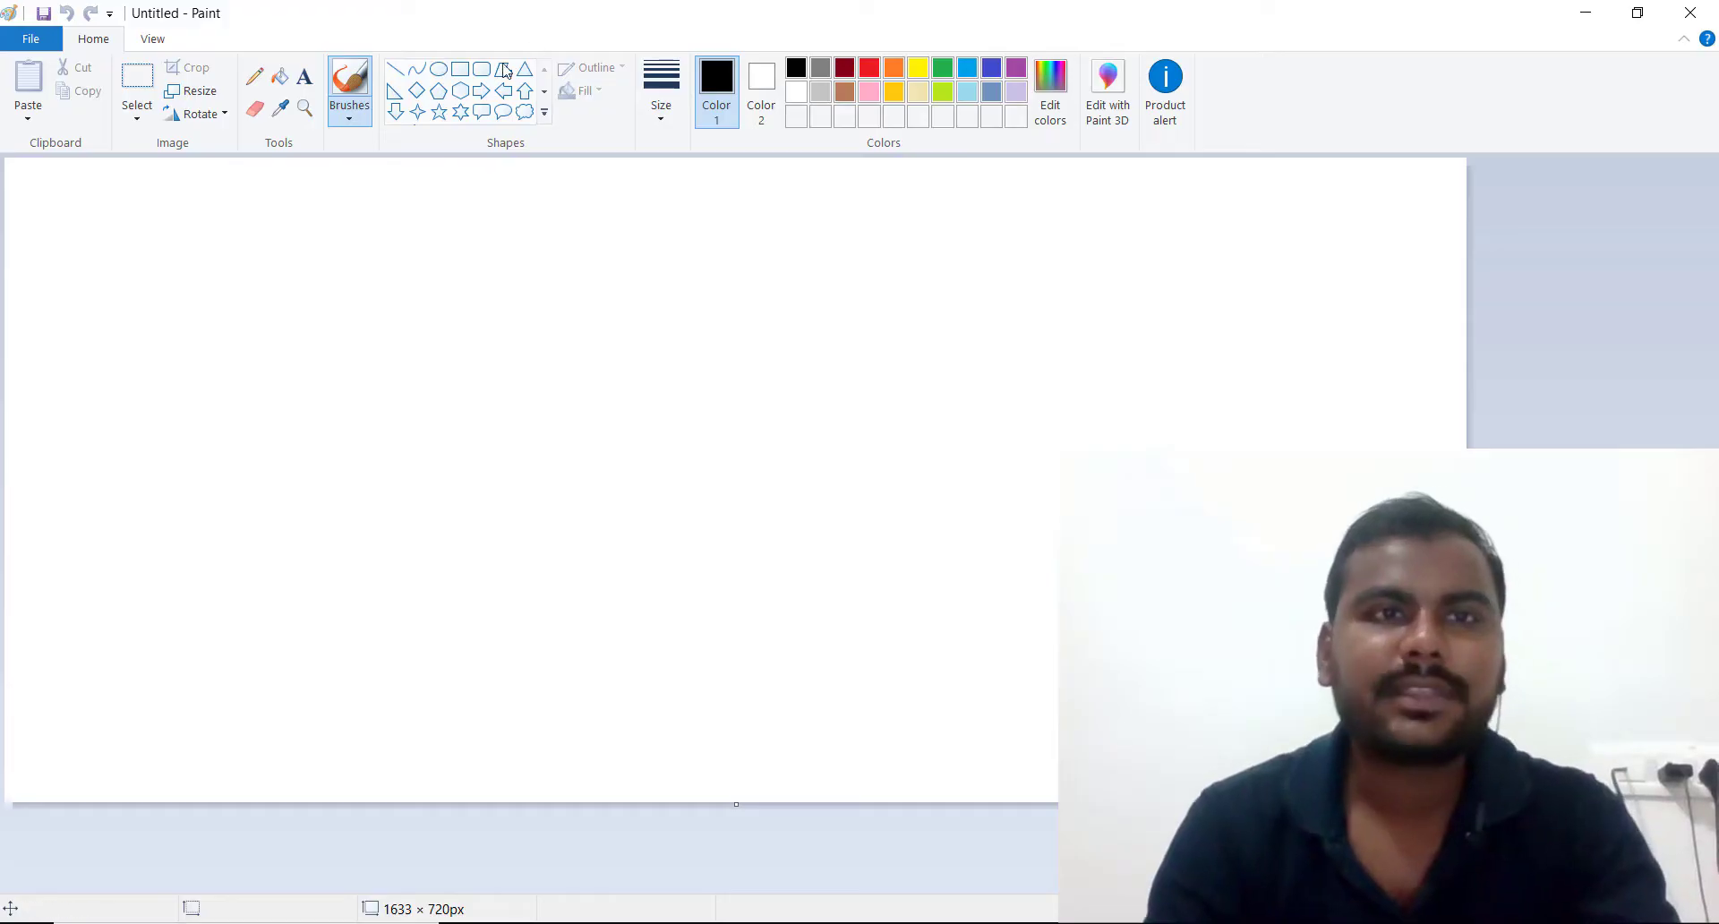
Draw a tall rectangle on the left and pencil nine horizontal row lines inside it.
click(461, 70)
mouse_move(134, 205)
mouse_down()
mouse_move(365, 630)
mouse_move(461, 631)
mouse_up()
click(255, 76)
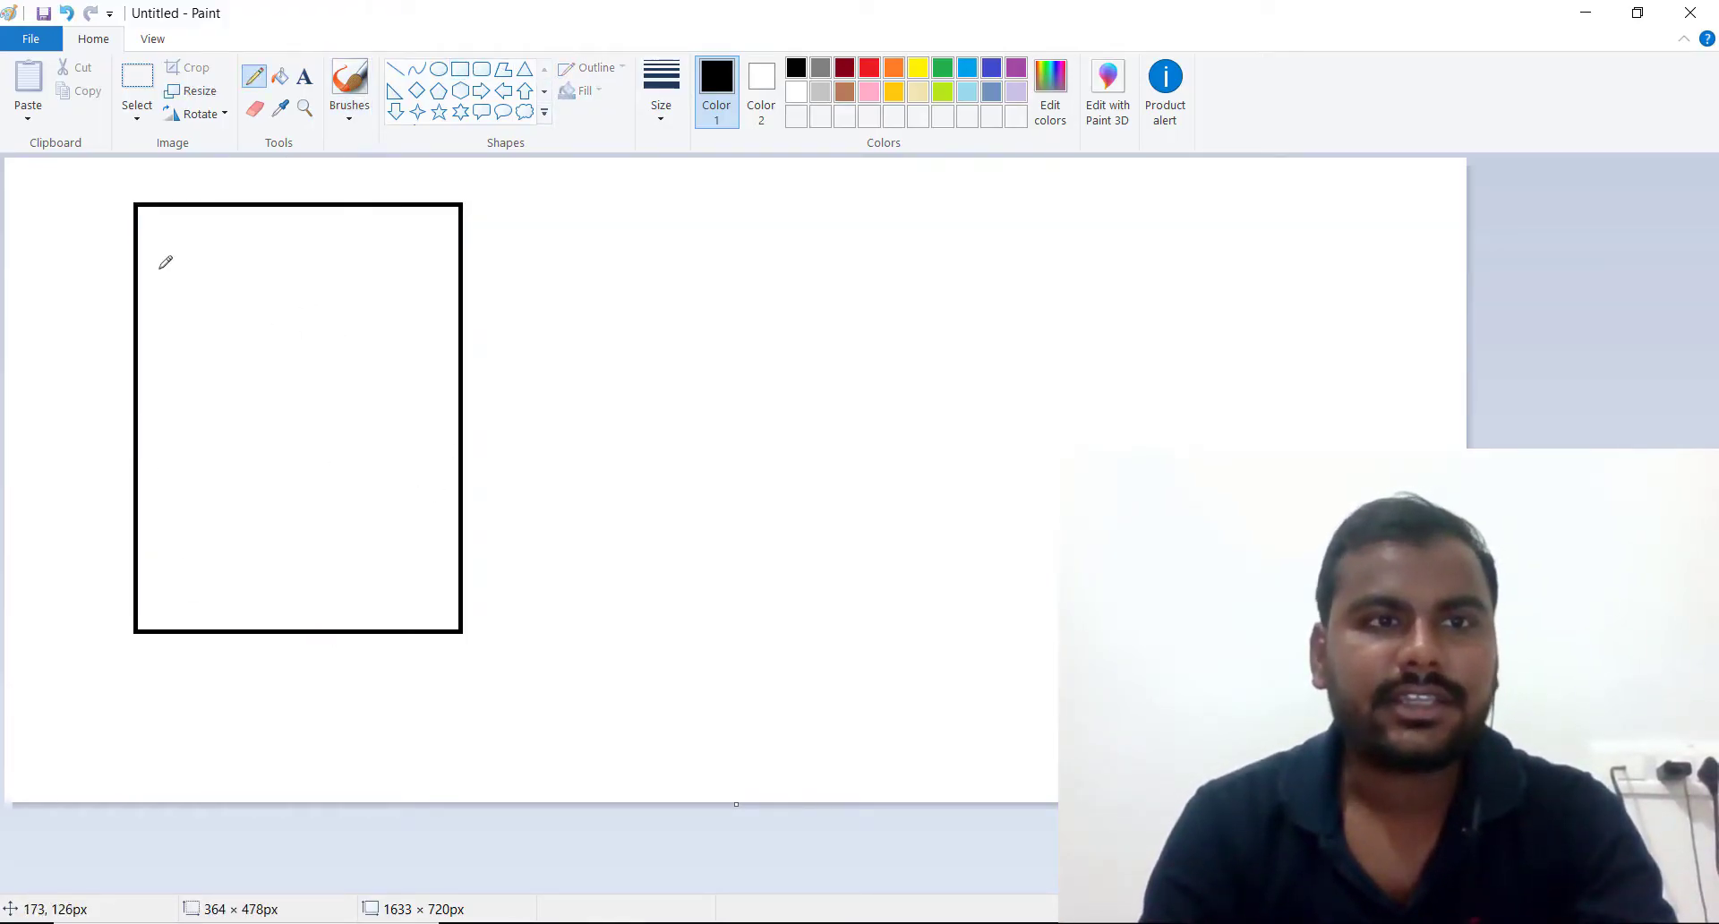
drag(157, 269, 445, 278)
drag(178, 318, 399, 318)
drag(172, 368, 375, 380)
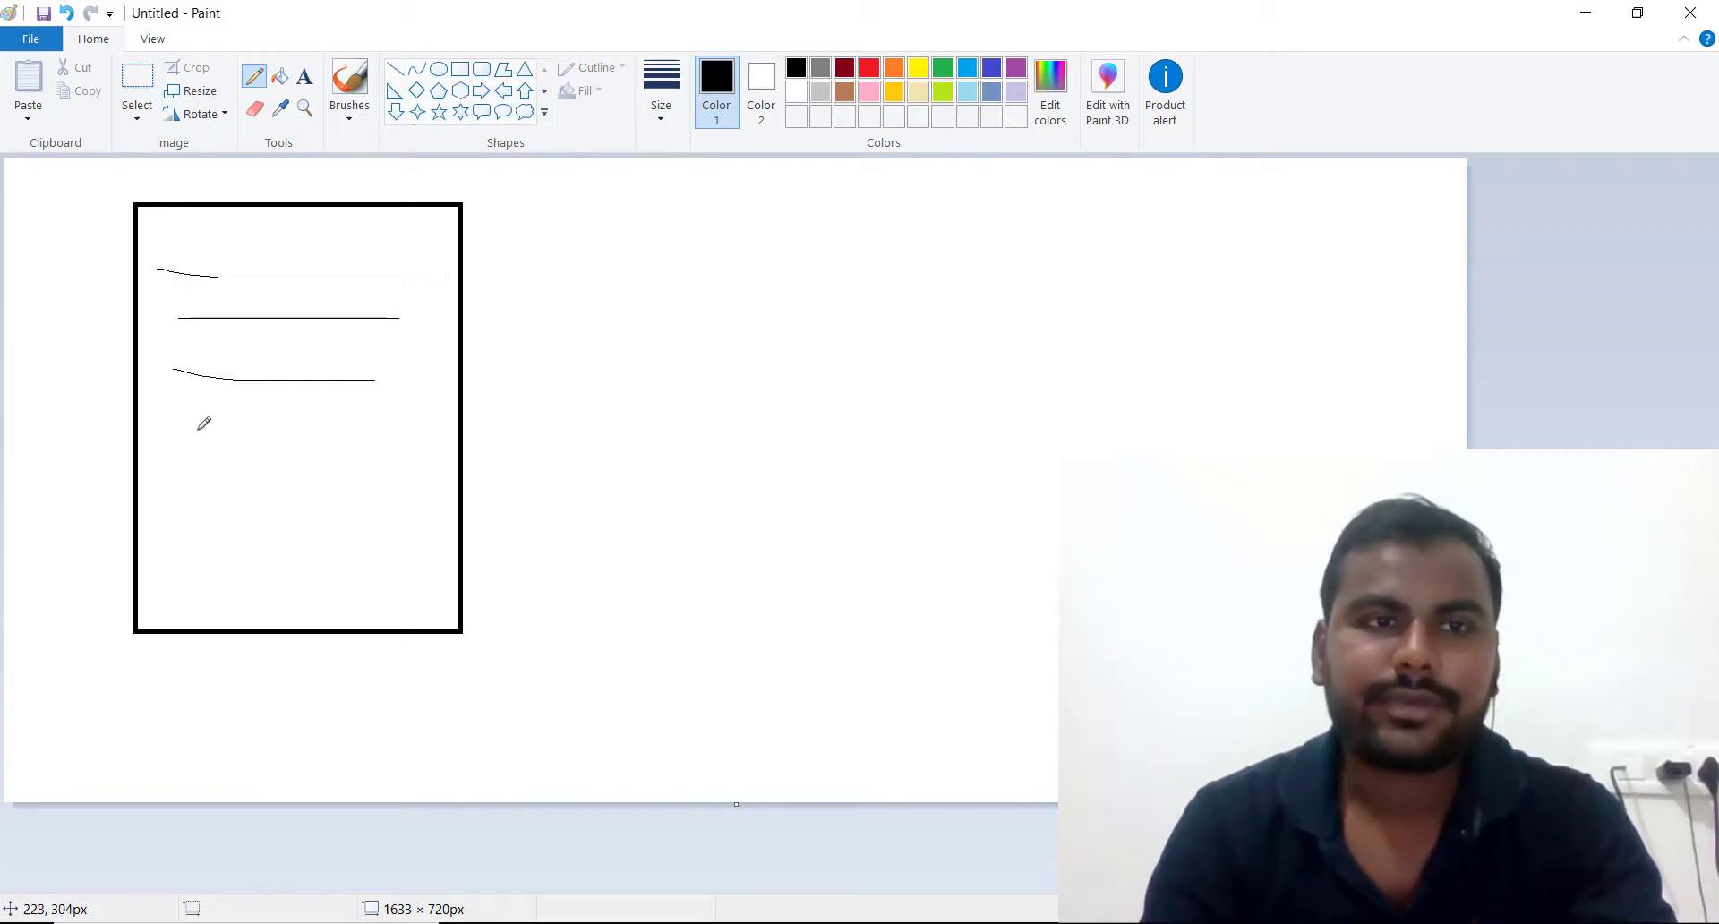
drag(197, 430, 338, 430)
drag(210, 485, 334, 492)
drag(194, 555, 349, 558)
drag(220, 519, 361, 511)
drag(235, 596, 352, 593)
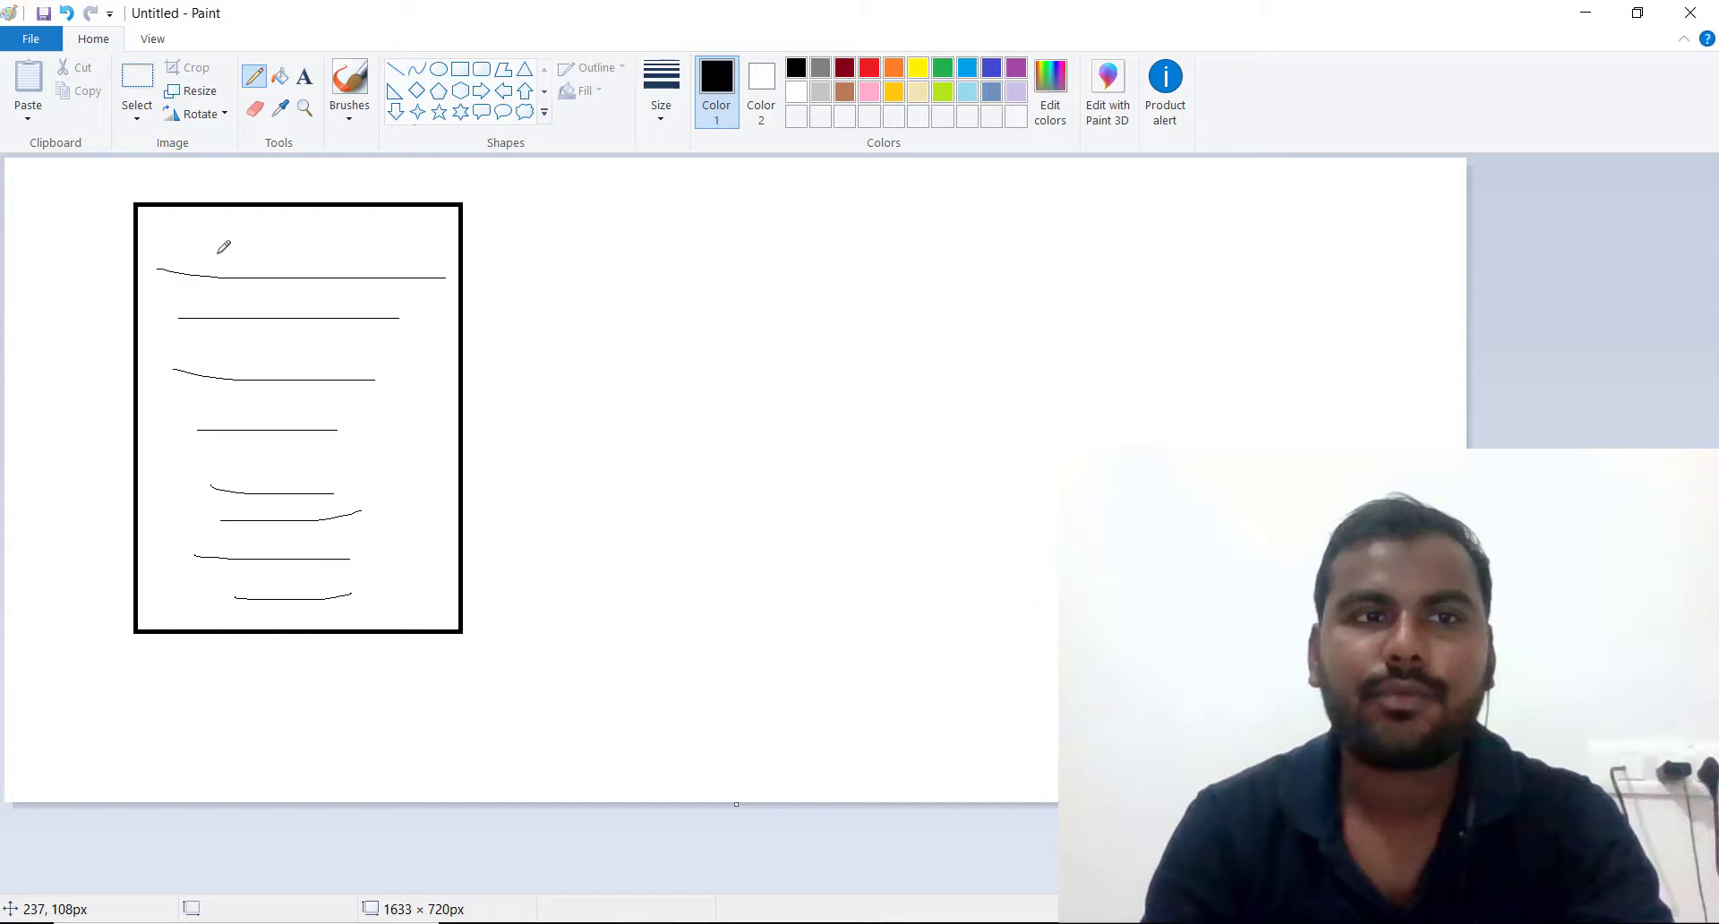
drag(216, 251, 468, 250)
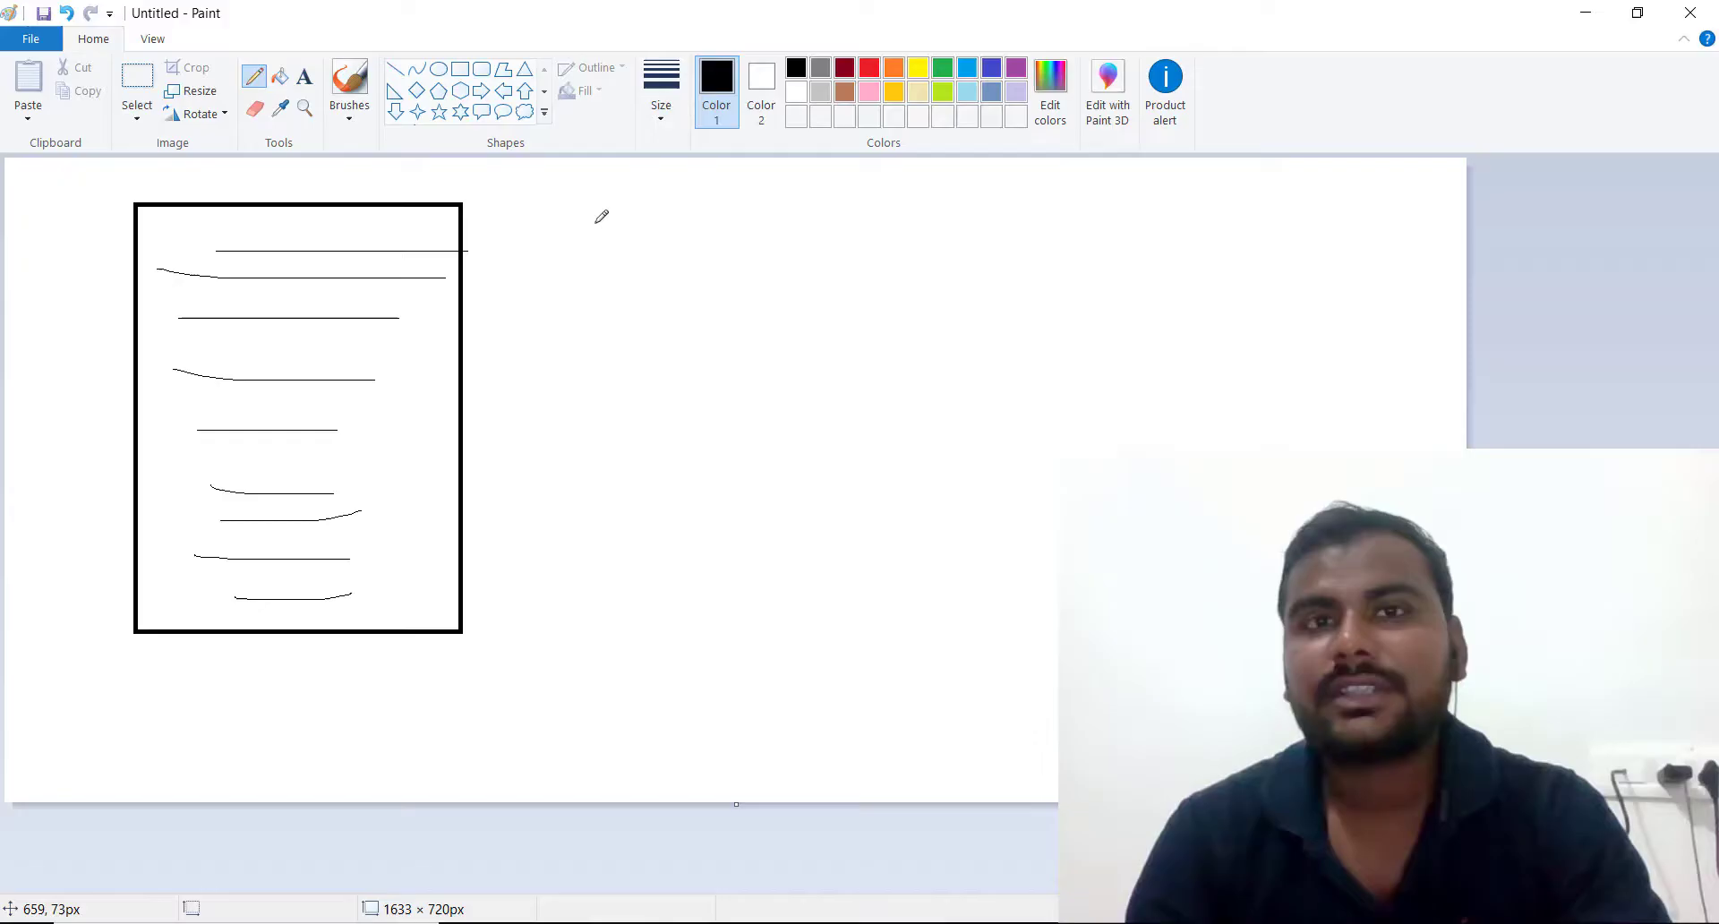
Pencil five right-pointing arrows out of the box, adding heads to the second and third.
mouse_move(495, 250)
mouse_down()
mouse_move(706, 250)
mouse_move(667, 266)
mouse_up()
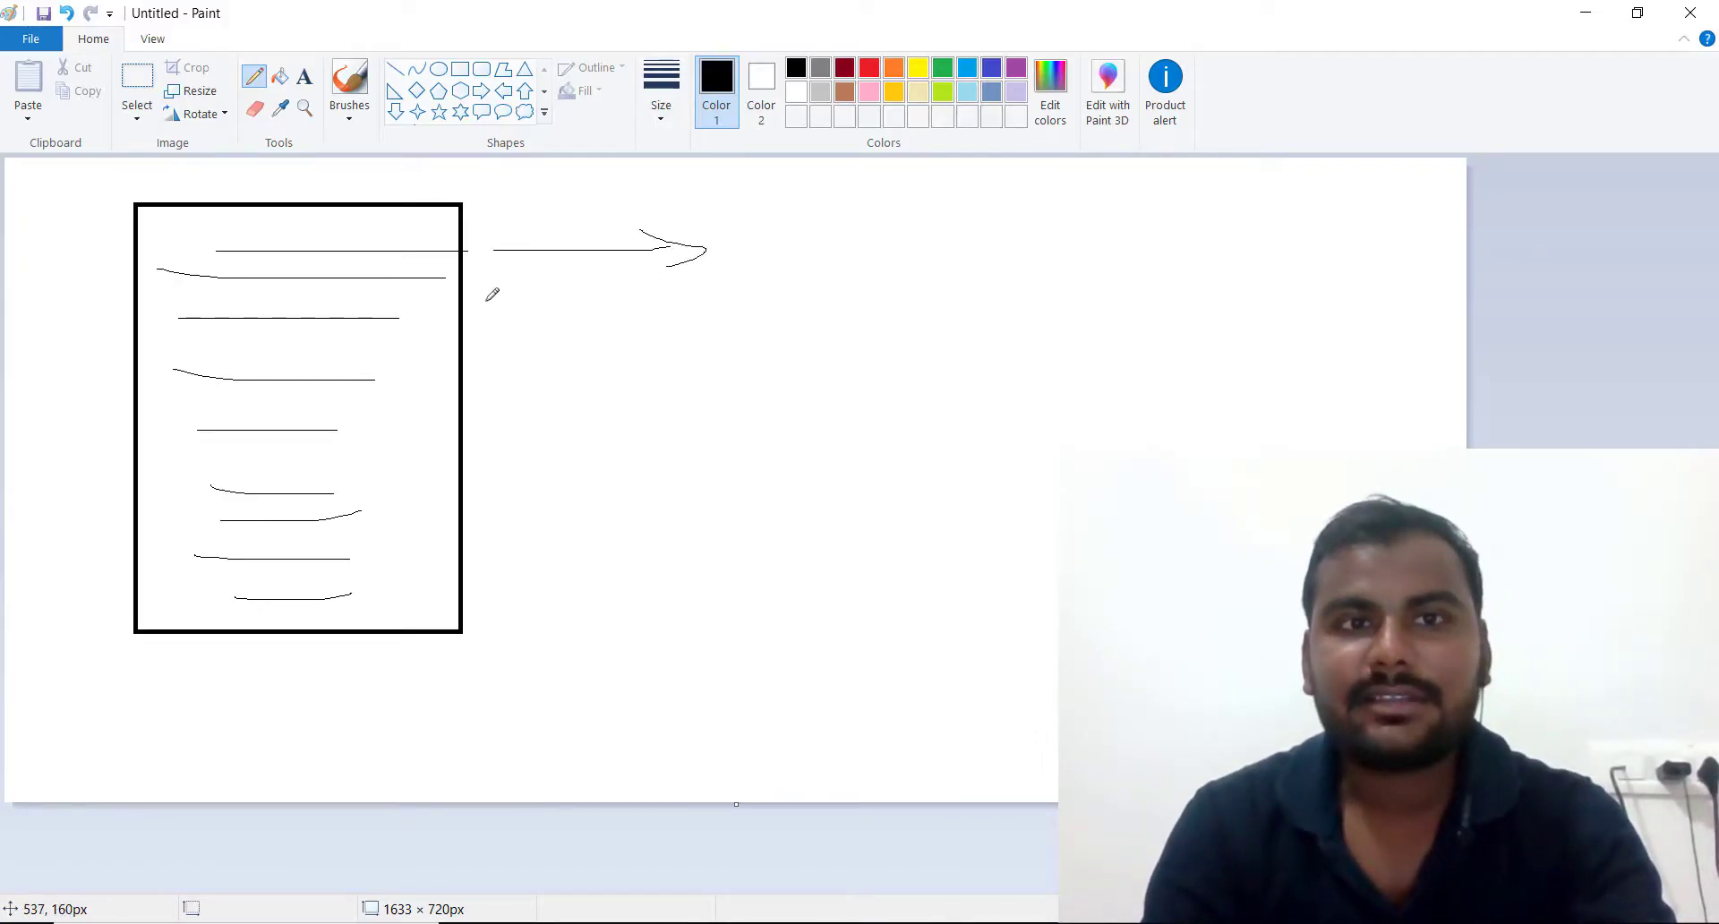
mouse_move(494, 303)
mouse_down()
mouse_move(658, 305)
mouse_move(637, 295)
mouse_move(689, 314)
mouse_up()
drag(690, 313, 665, 324)
drag(475, 364, 652, 364)
drag(620, 351, 656, 383)
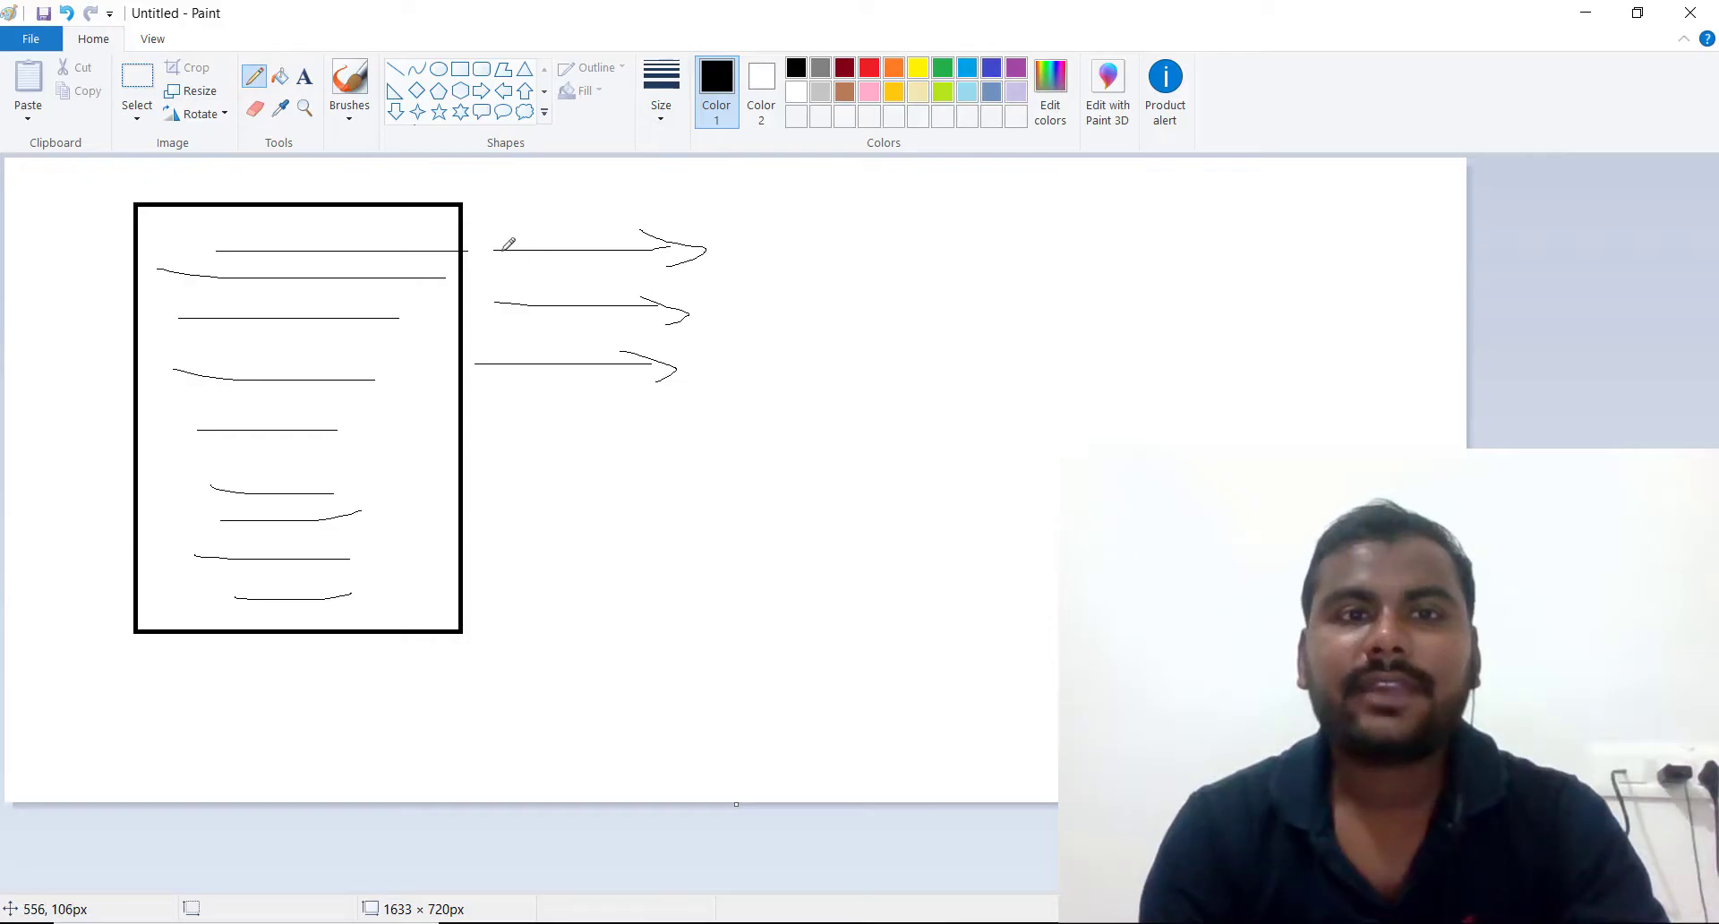
mouse_move(492, 440)
mouse_down()
mouse_move(678, 447)
mouse_move(653, 468)
mouse_up()
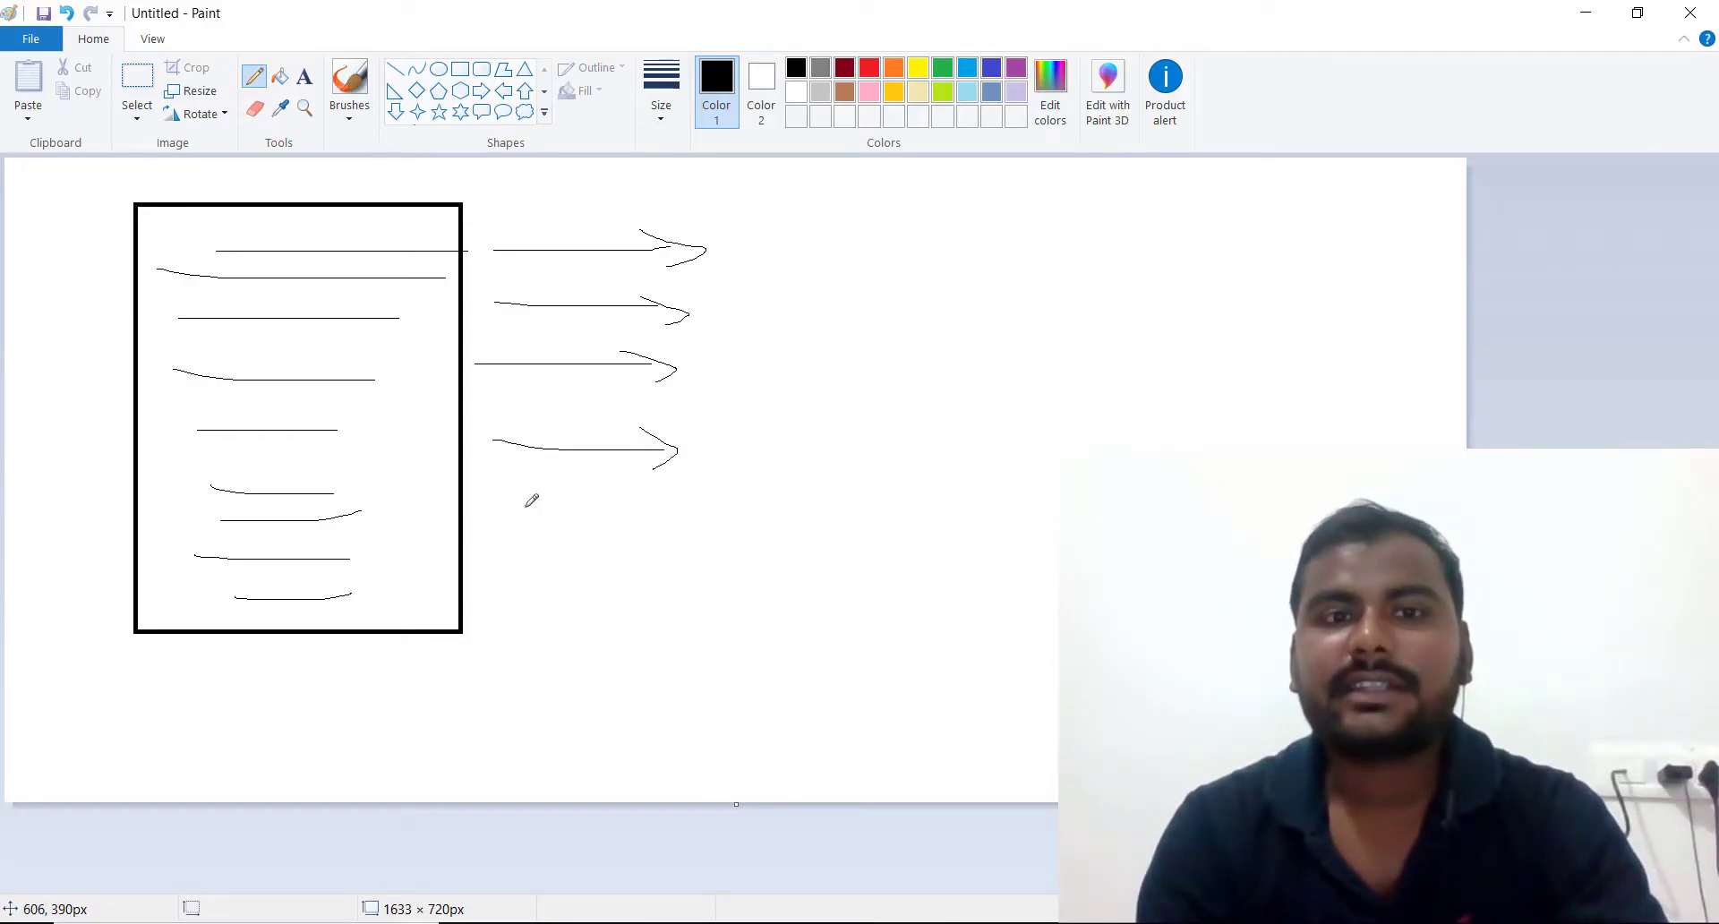
drag(504, 505, 656, 514)
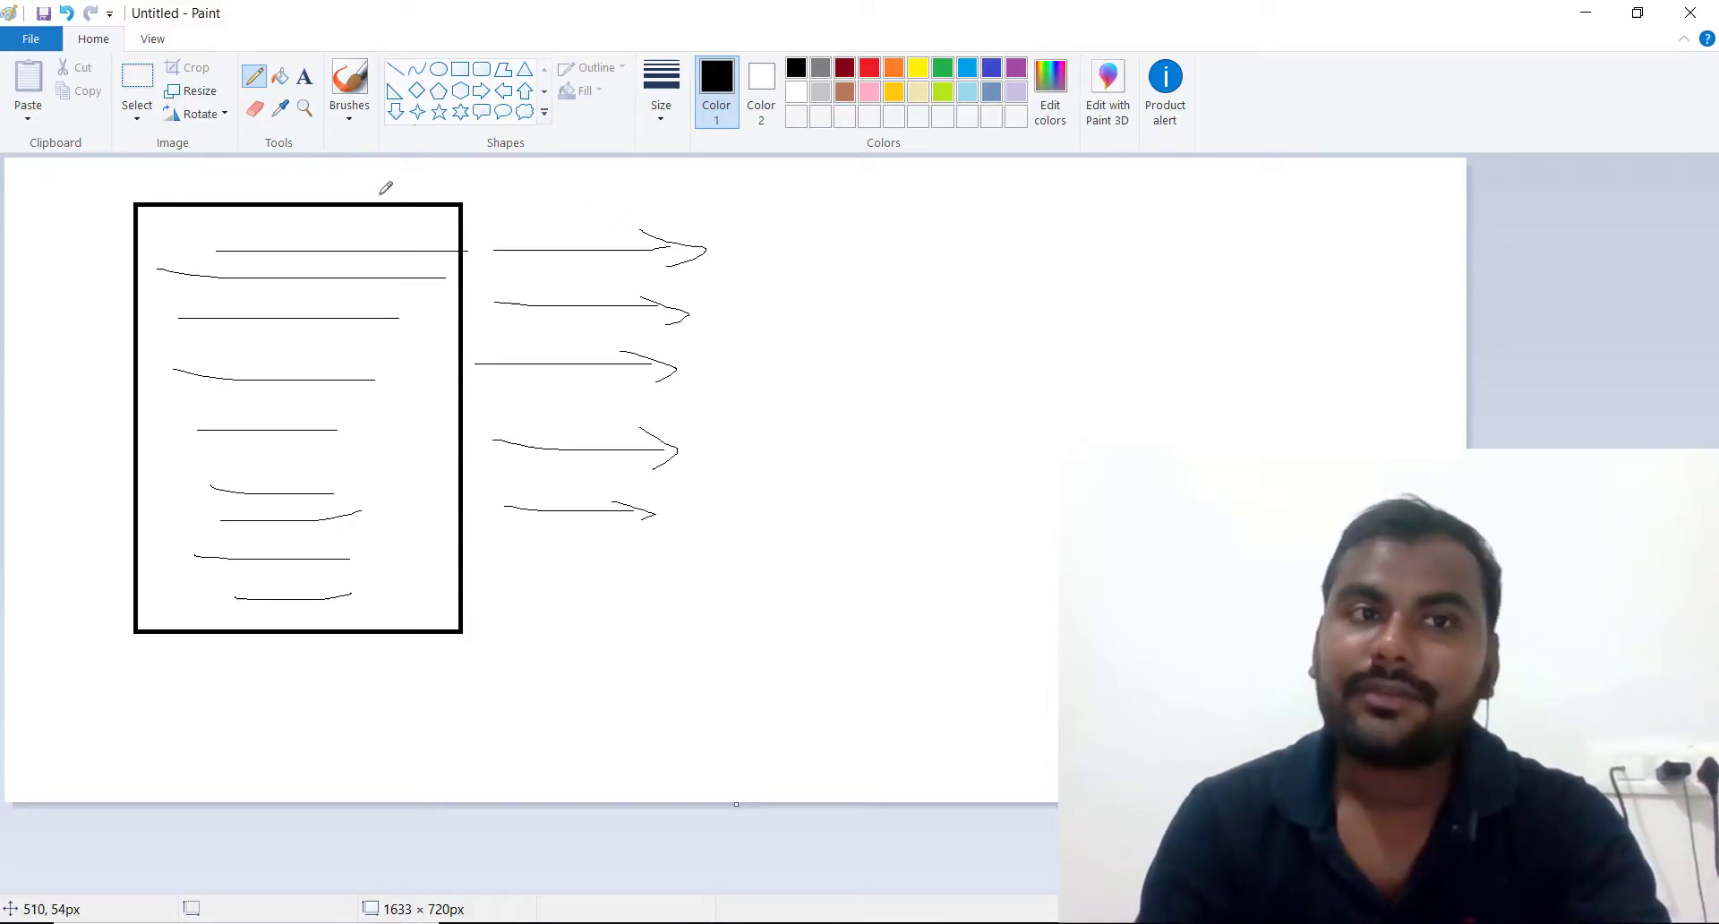
Draw a bracket right of the arrows and add the text label '1024 ROws' beside it.
mouse_move(743, 240)
mouse_down()
mouse_move(874, 243)
mouse_move(904, 548)
mouse_move(710, 549)
mouse_up()
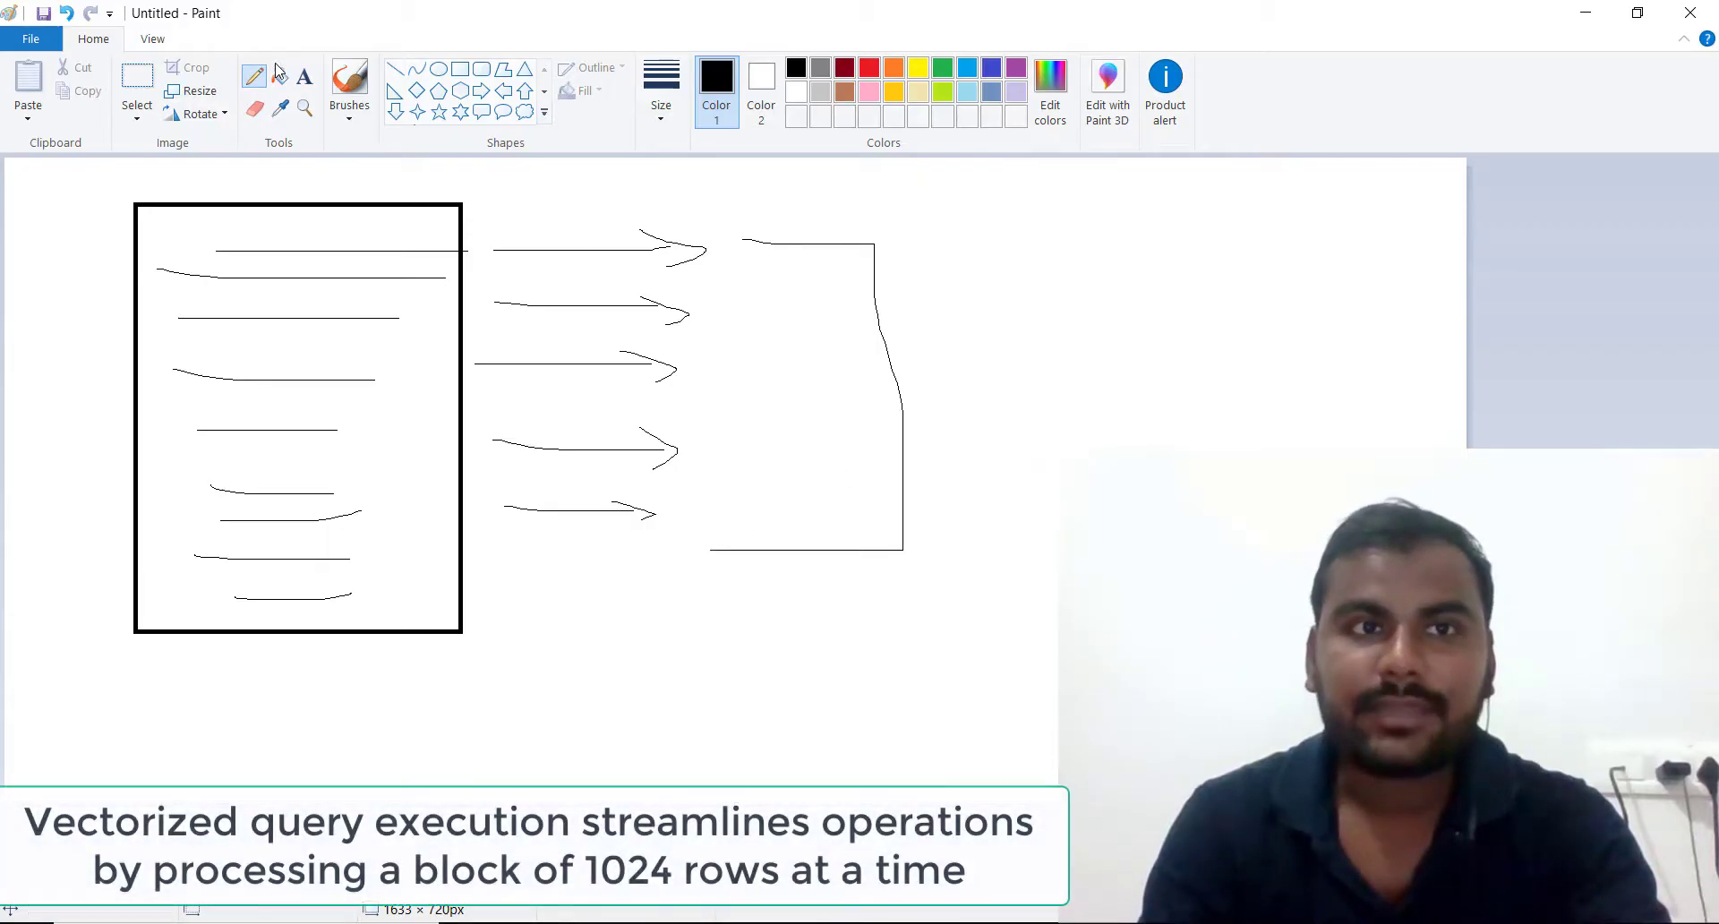
click(305, 77)
drag(963, 298, 1210, 433)
text(1024 )
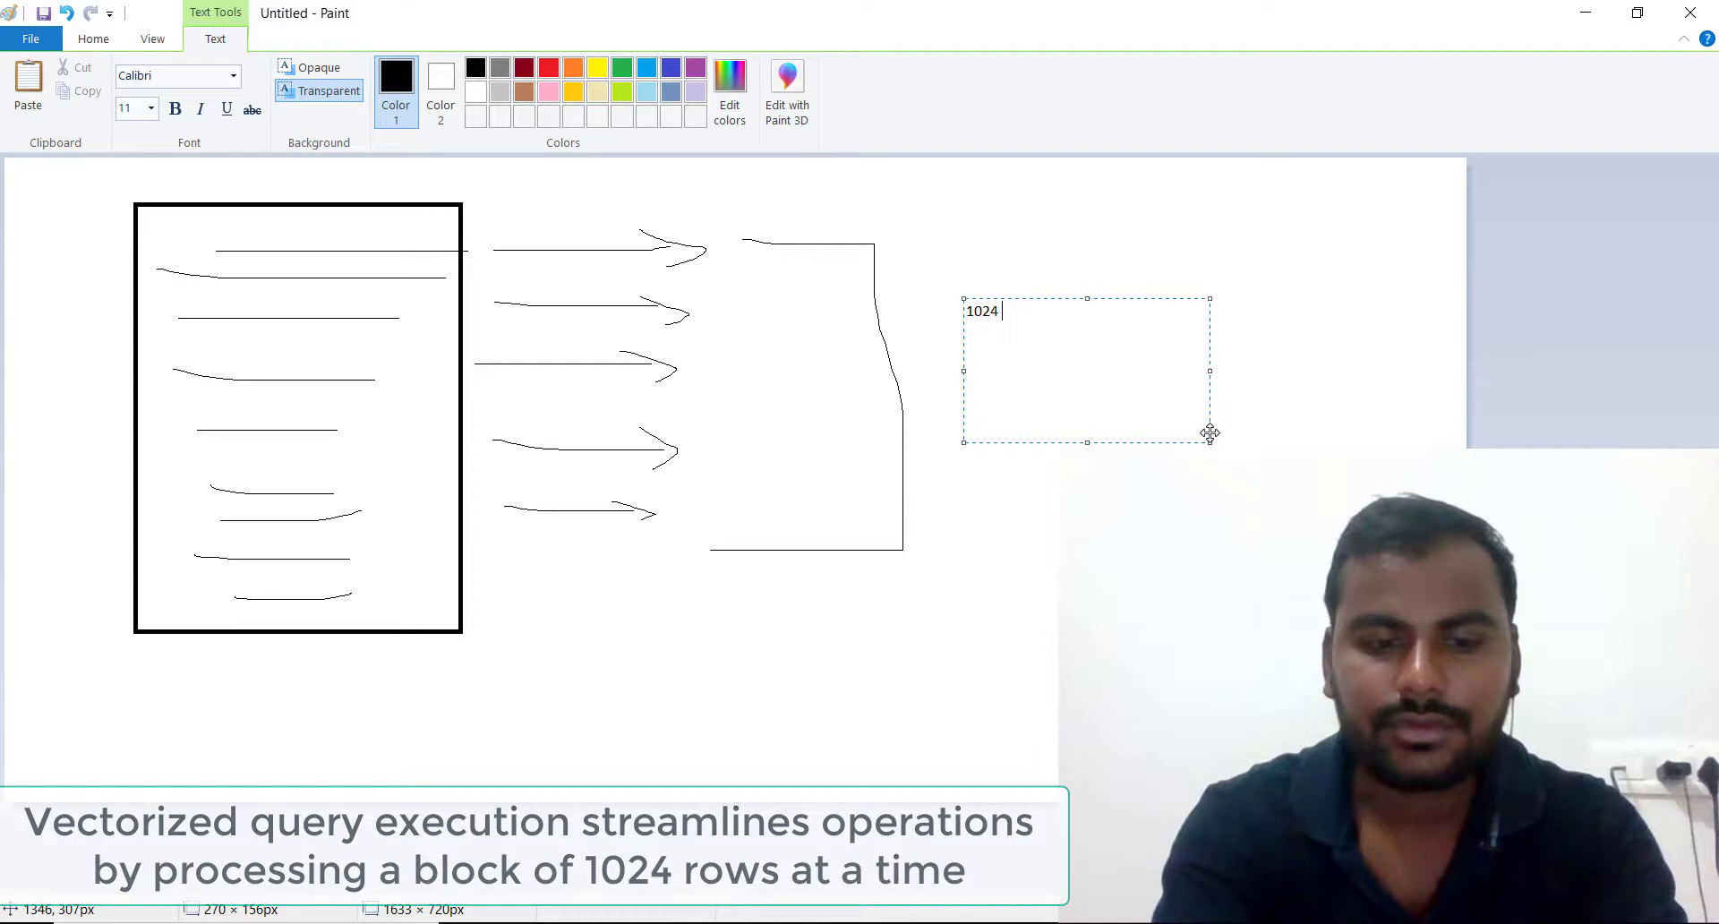
text(ROws)
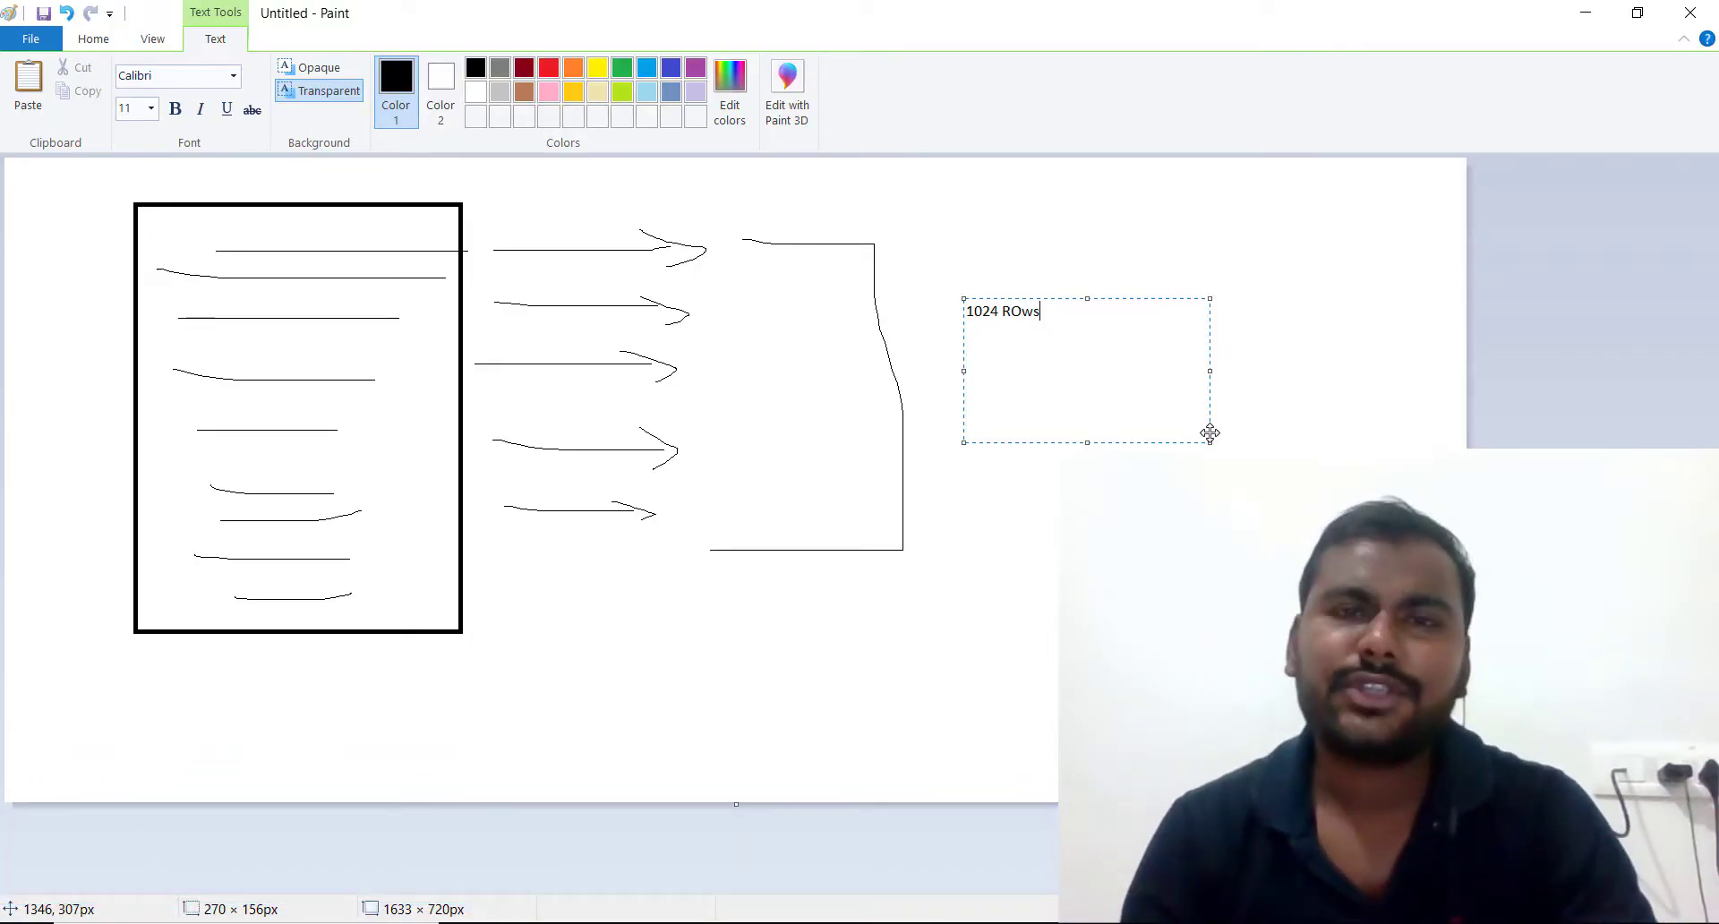
Add text labels 'Join,scan,' below the bracket and 'Vectorizatio' under the row count.
drag(763, 616, 1150, 720)
text(Join,)
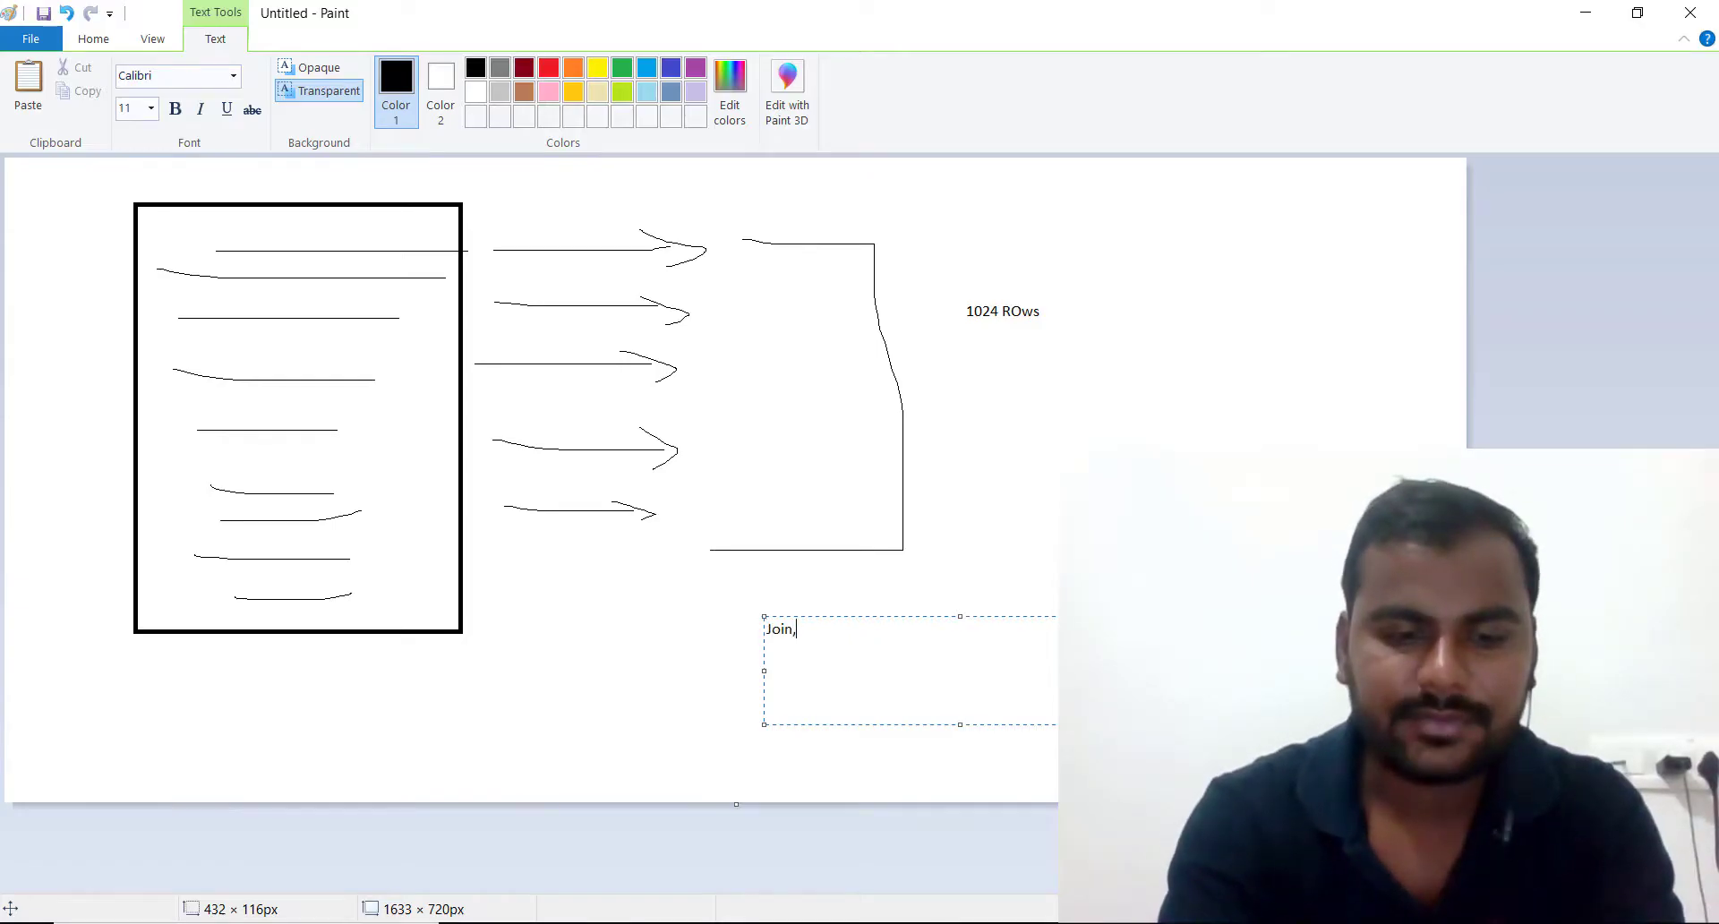
text(scan)
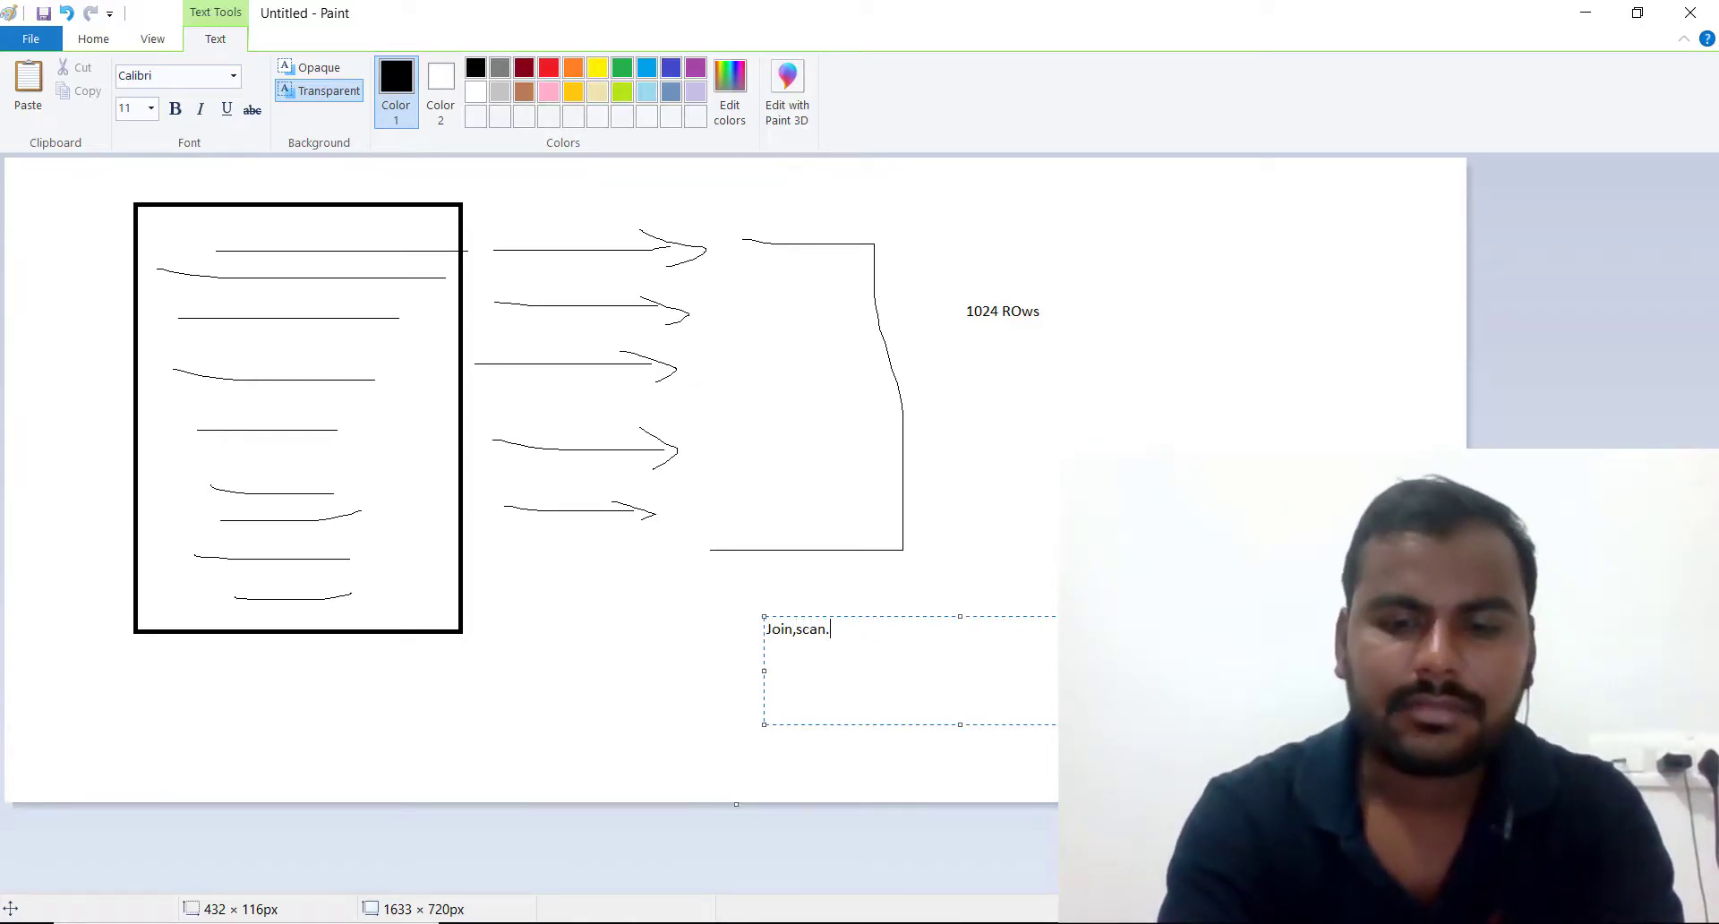
text(,)
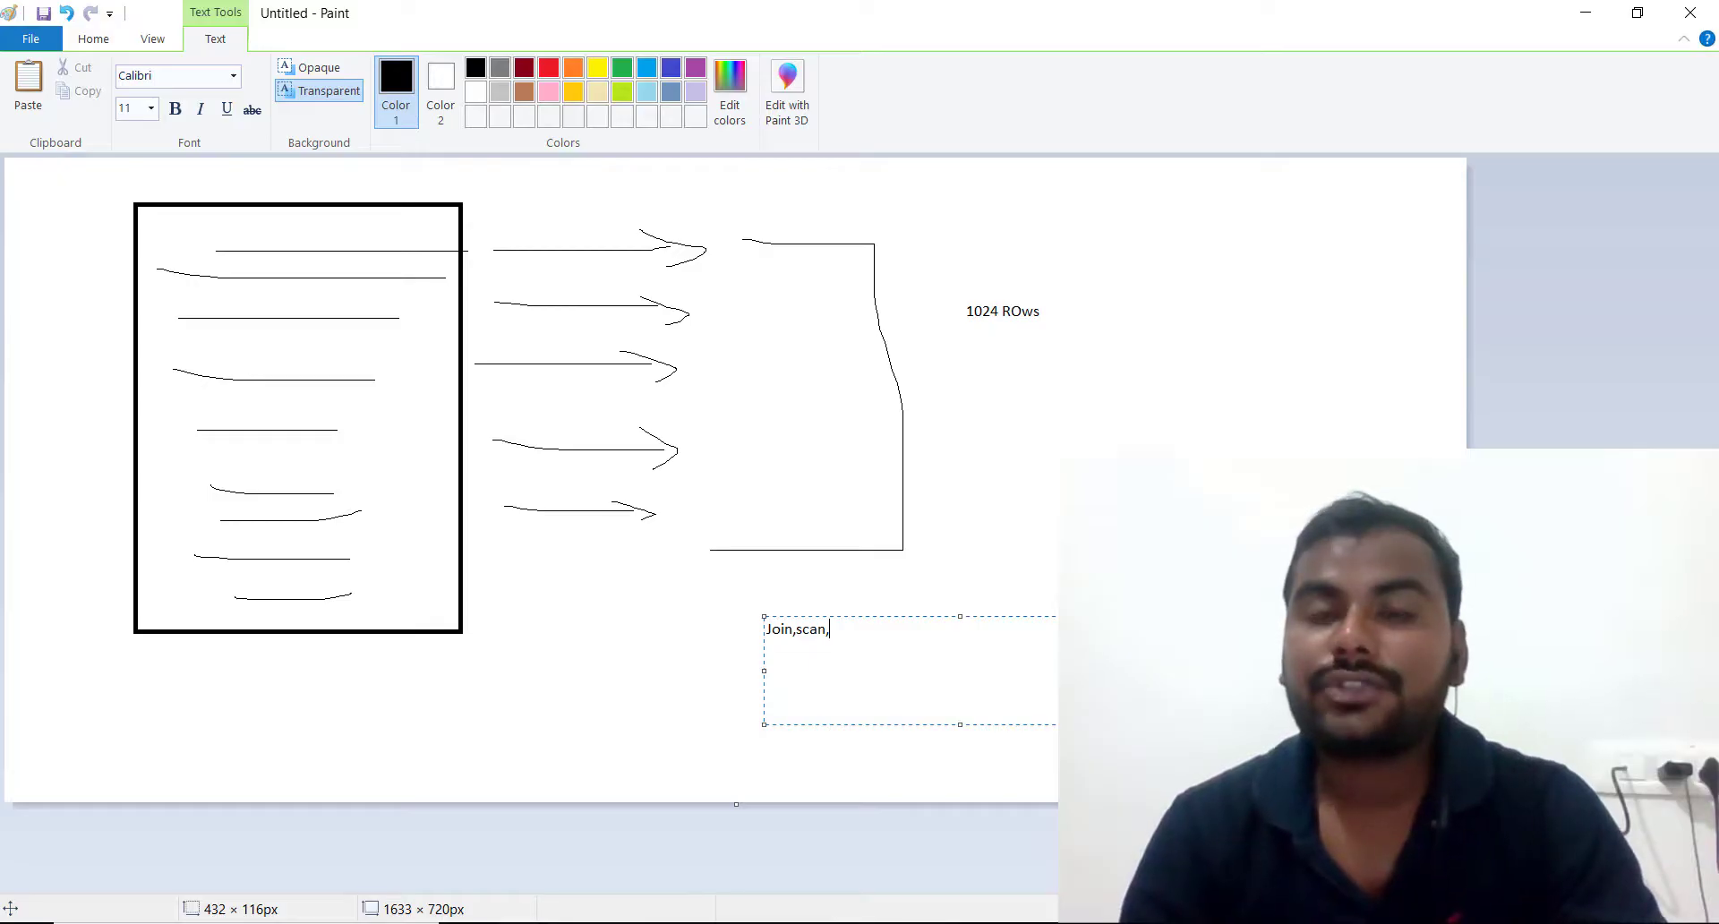
drag(1063, 344, 1328, 475)
text(Veco)
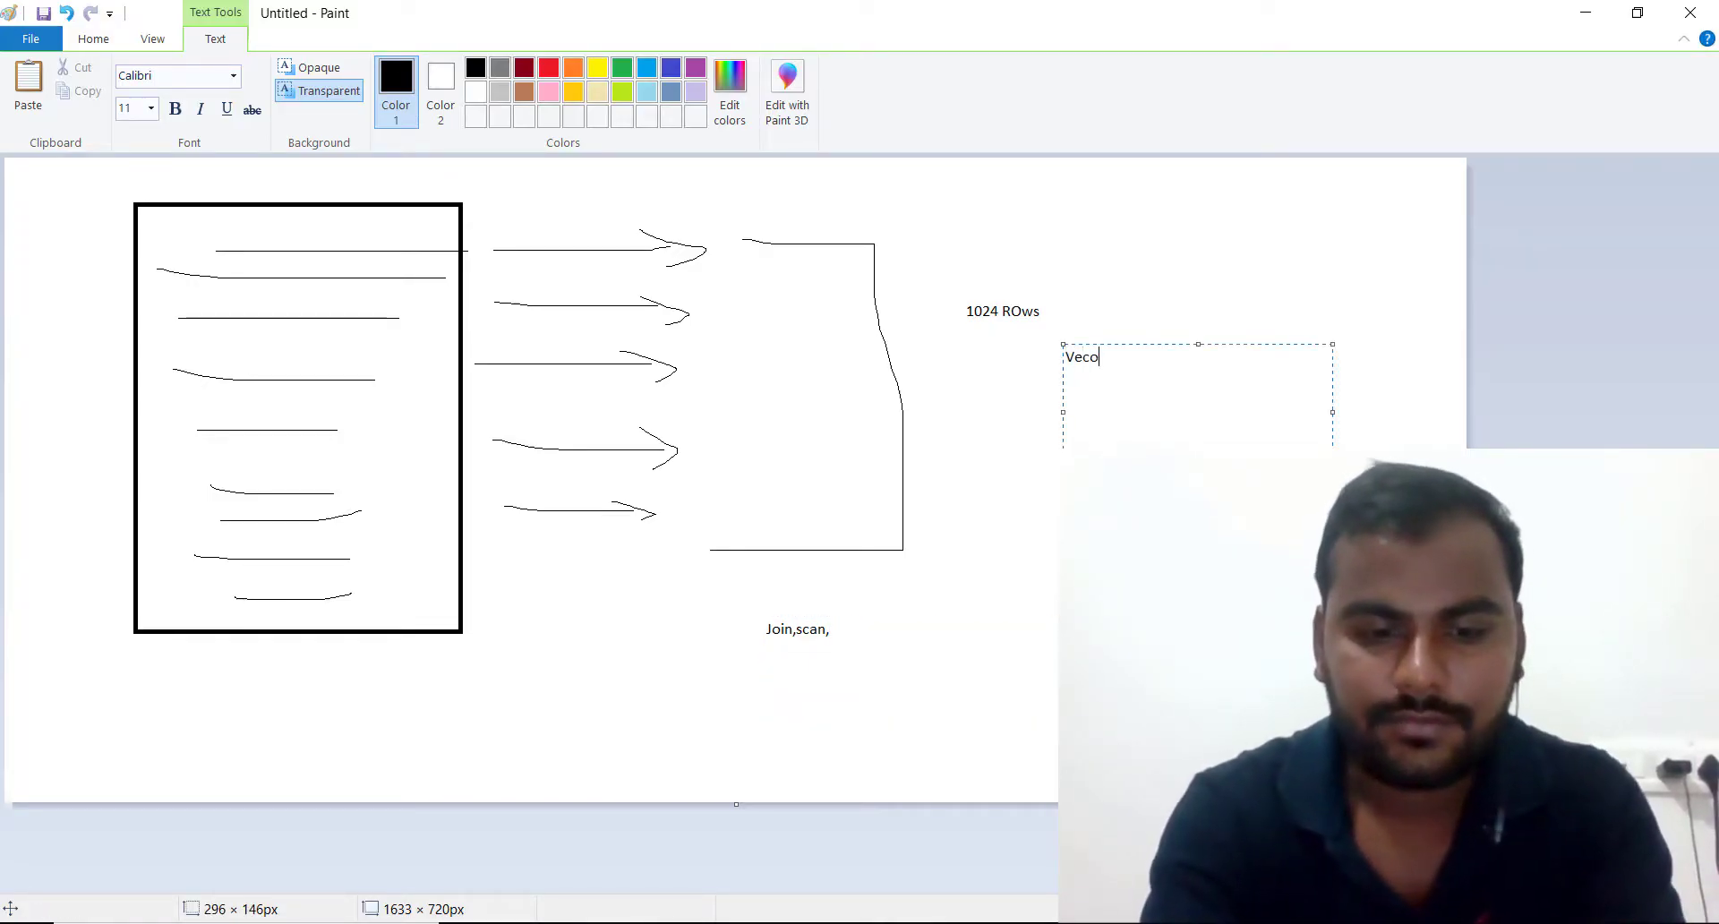
key(BackSpace)
text(to)
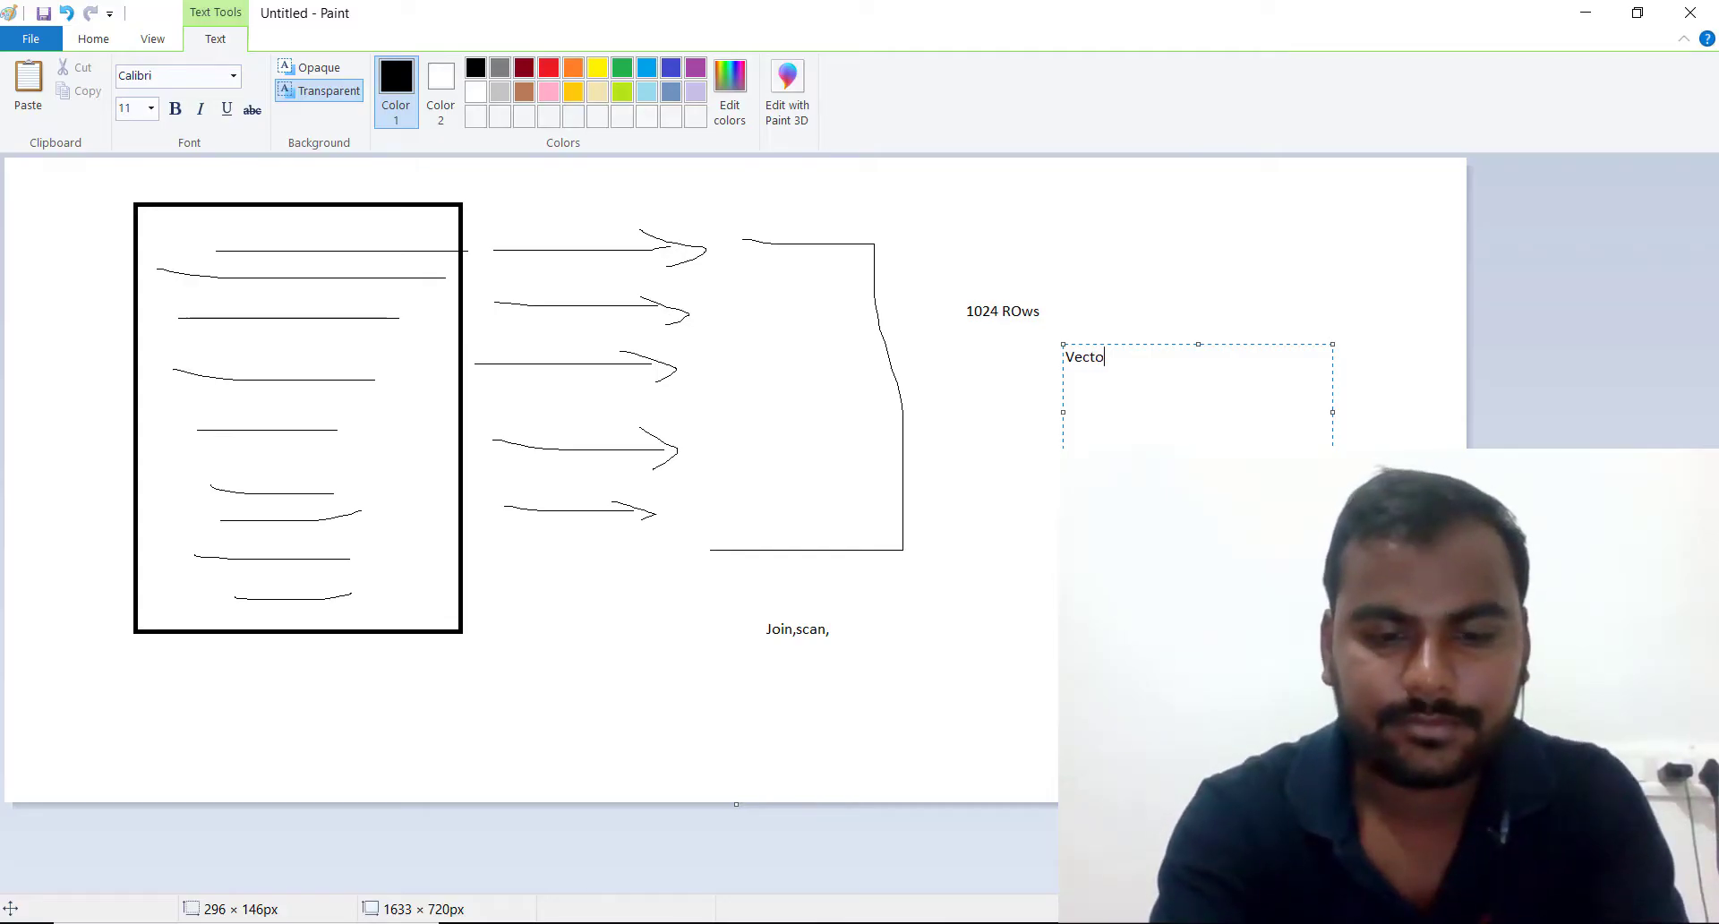
text(rizatio)
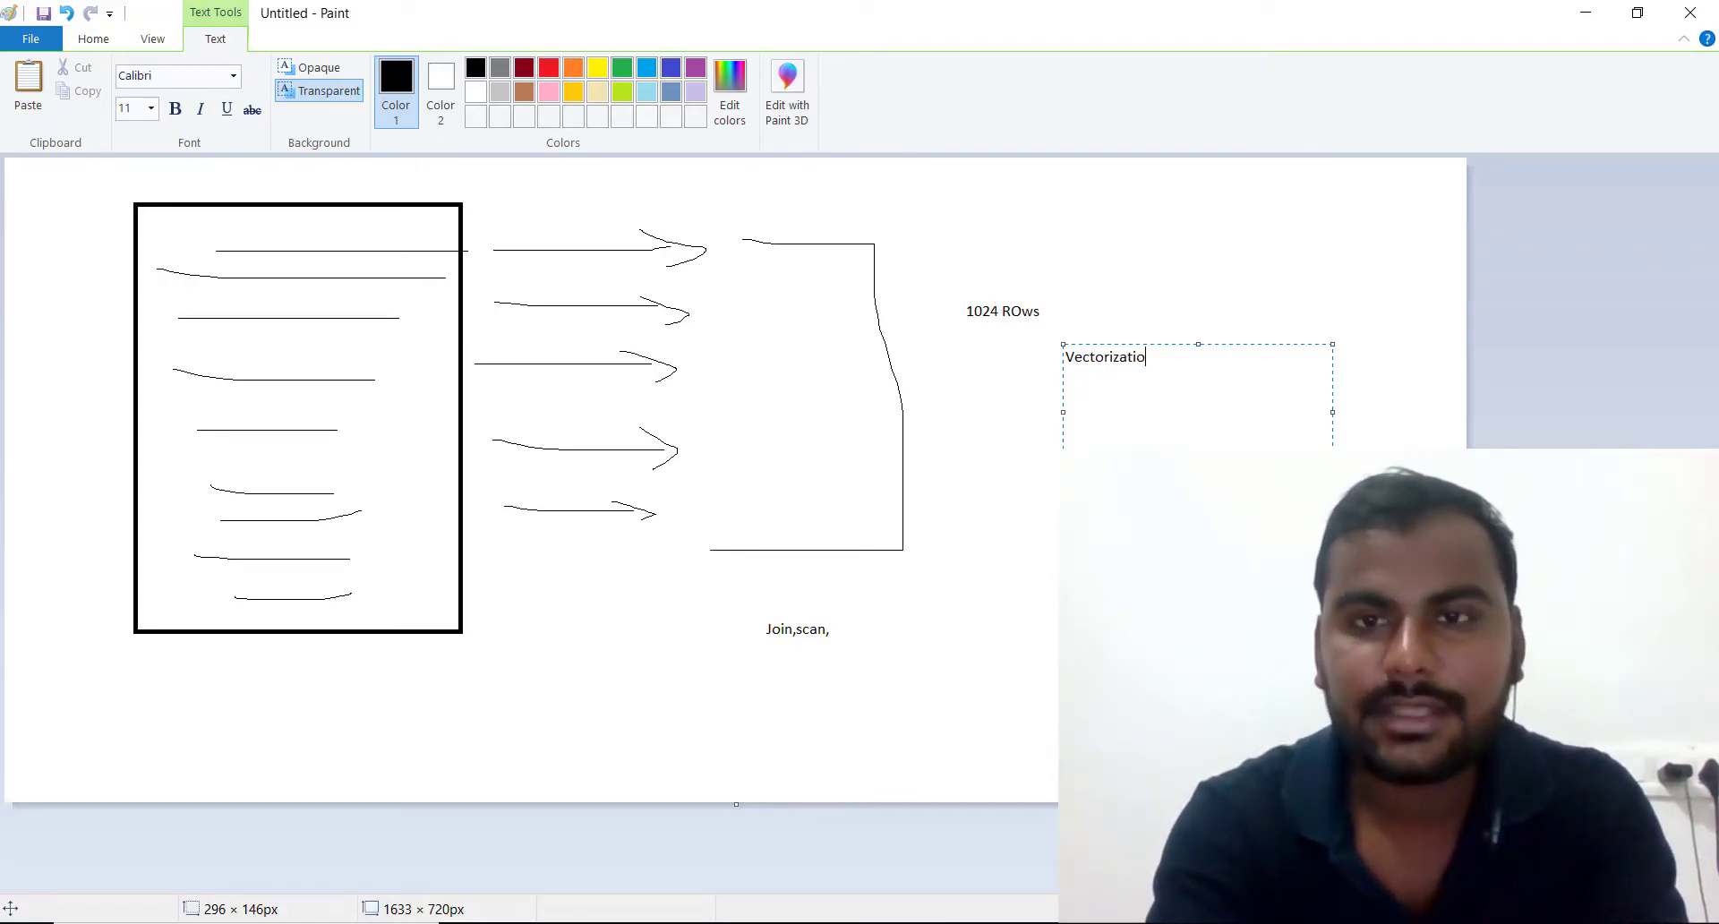
key(Return)
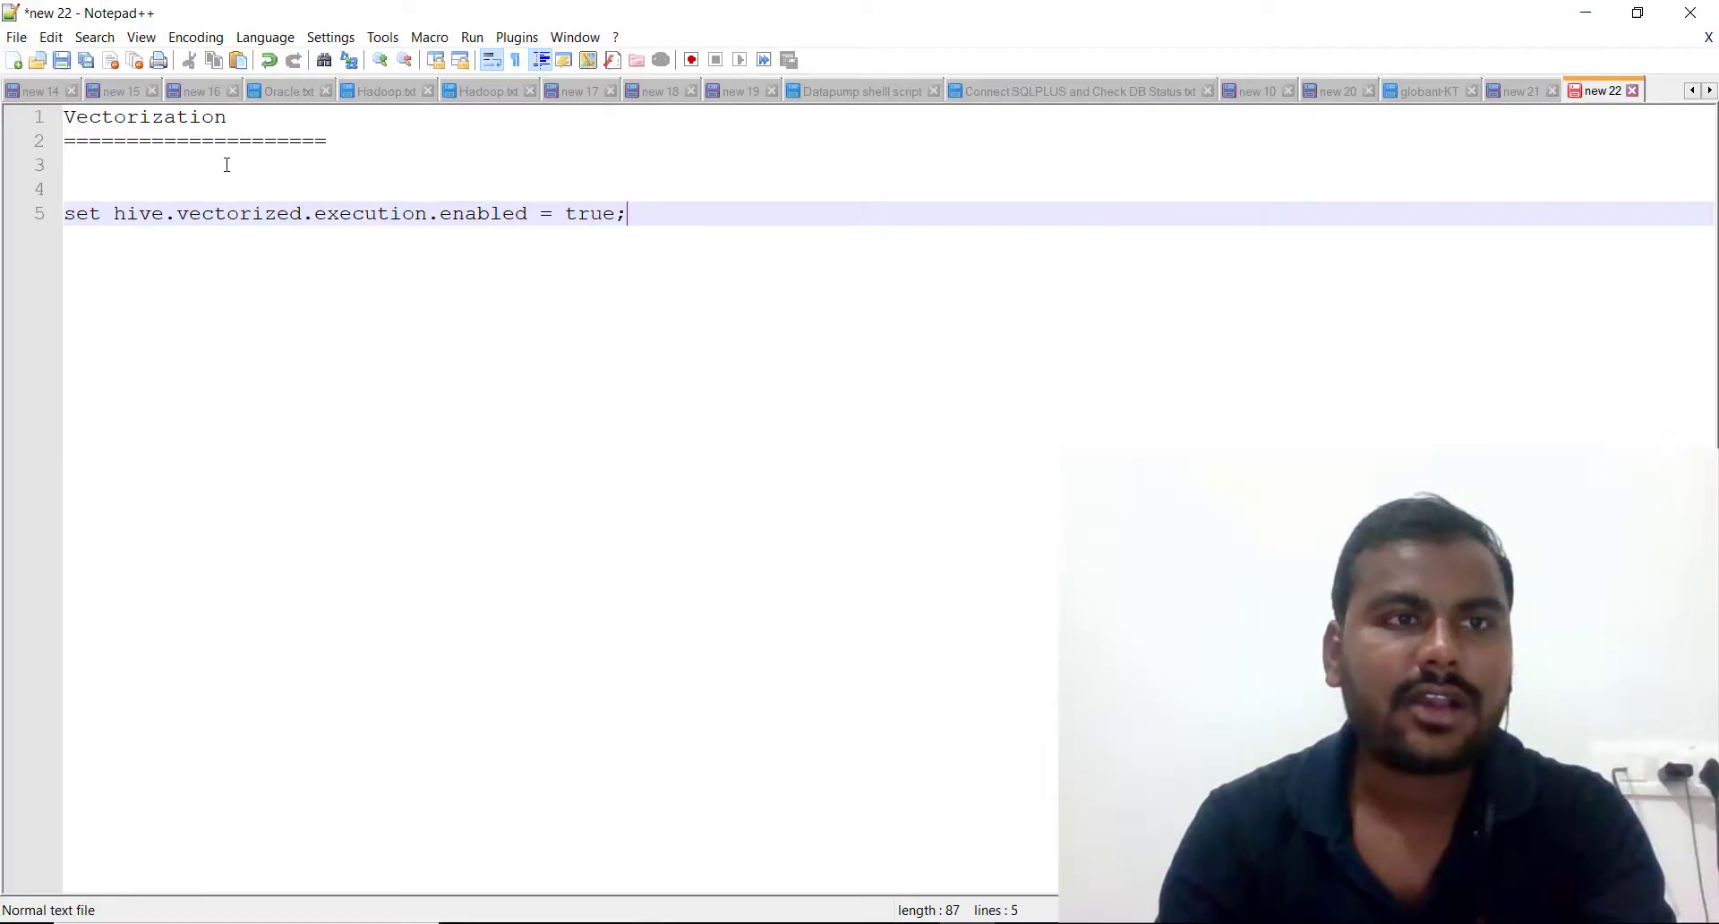
Select and copy the line 5 setting 'set hive.vectorized.execution.enabled = true;'.
double_click(176, 118)
drag(644, 213, 39, 219)
double_click(582, 217)
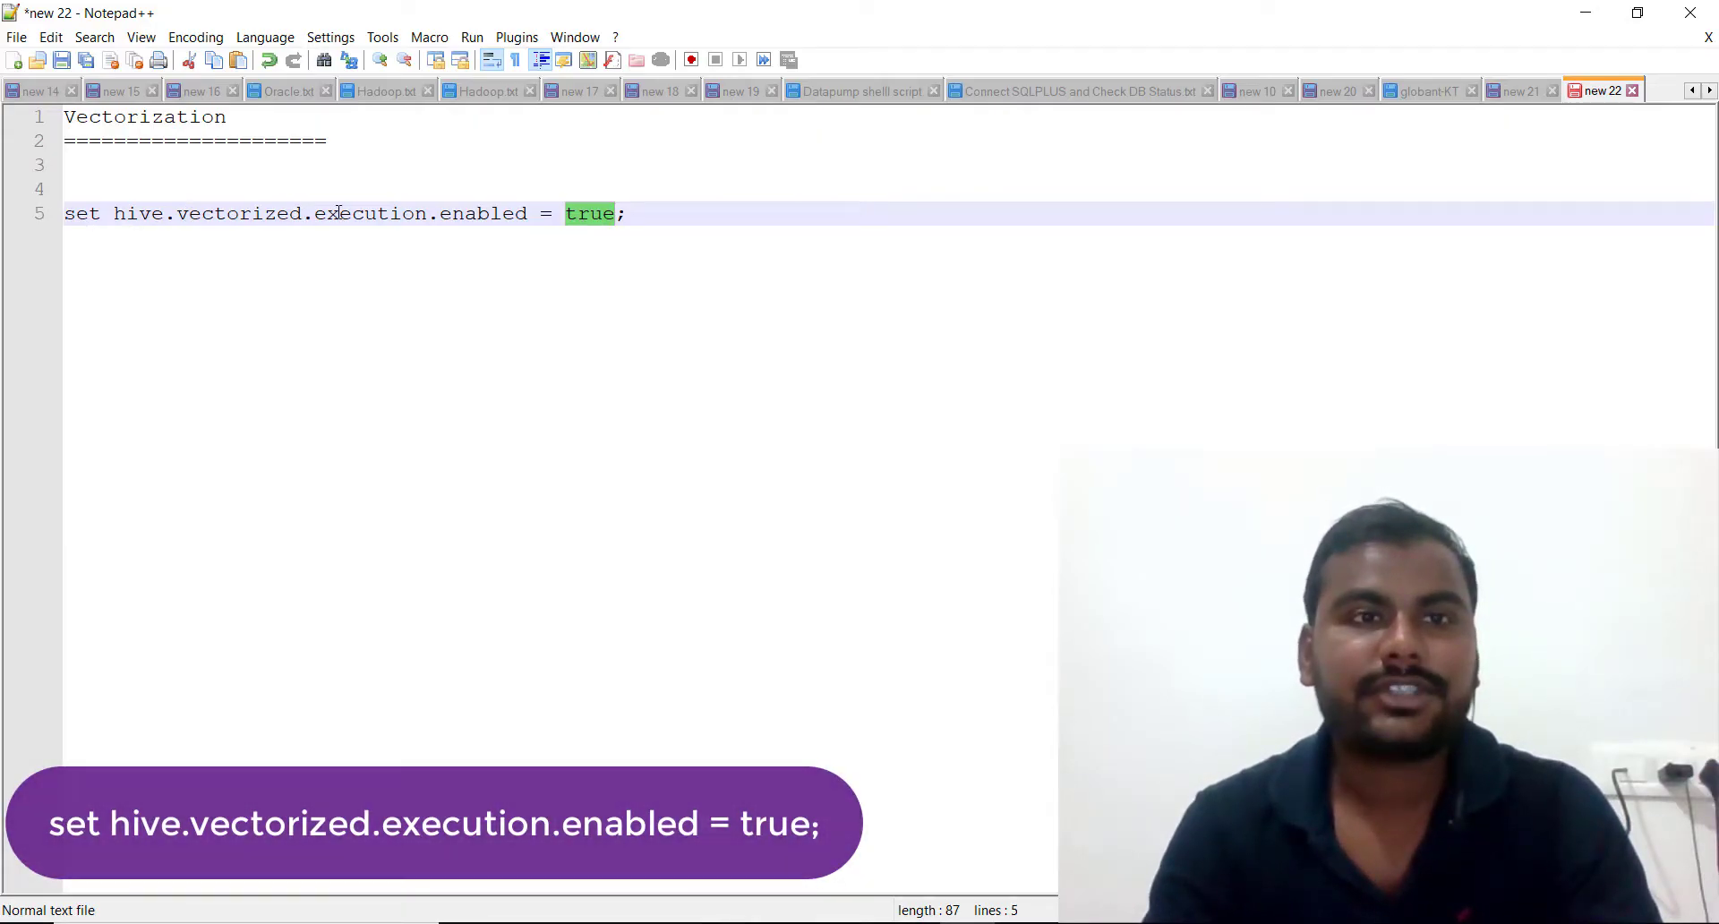
click(646, 224)
drag(641, 213, 30, 215)
key(ctrl+c)
Paste the setting as a new line 6 and change its value to false.
click(663, 219)
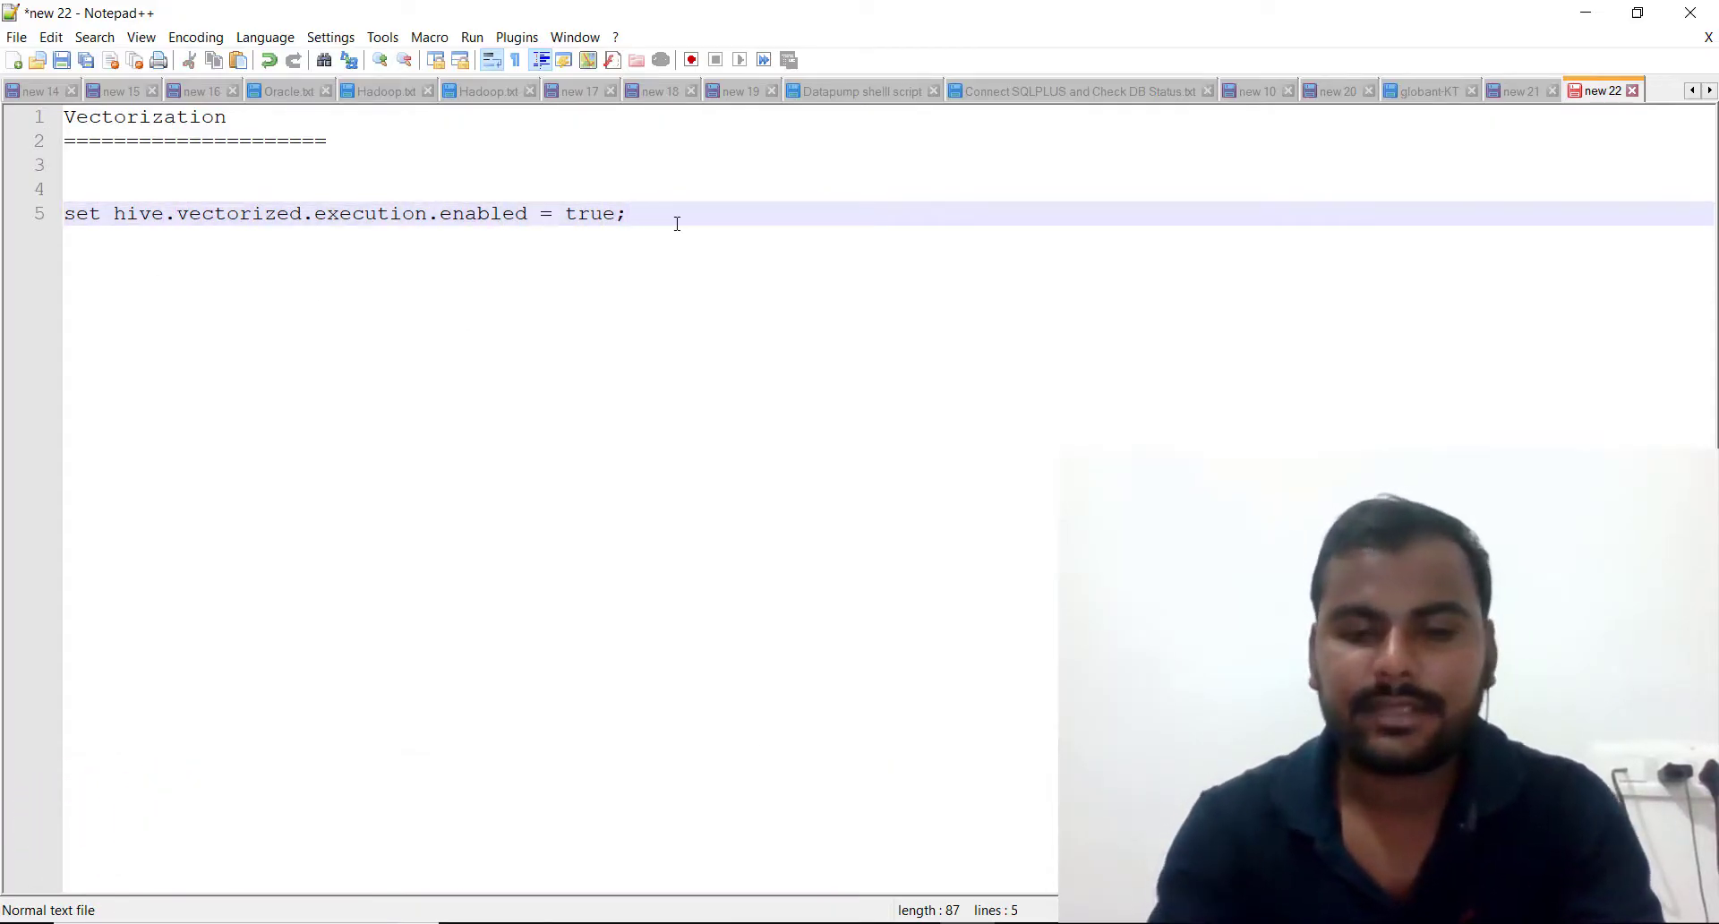
key(Return)
key(ctrl+v)
double_click(579, 237)
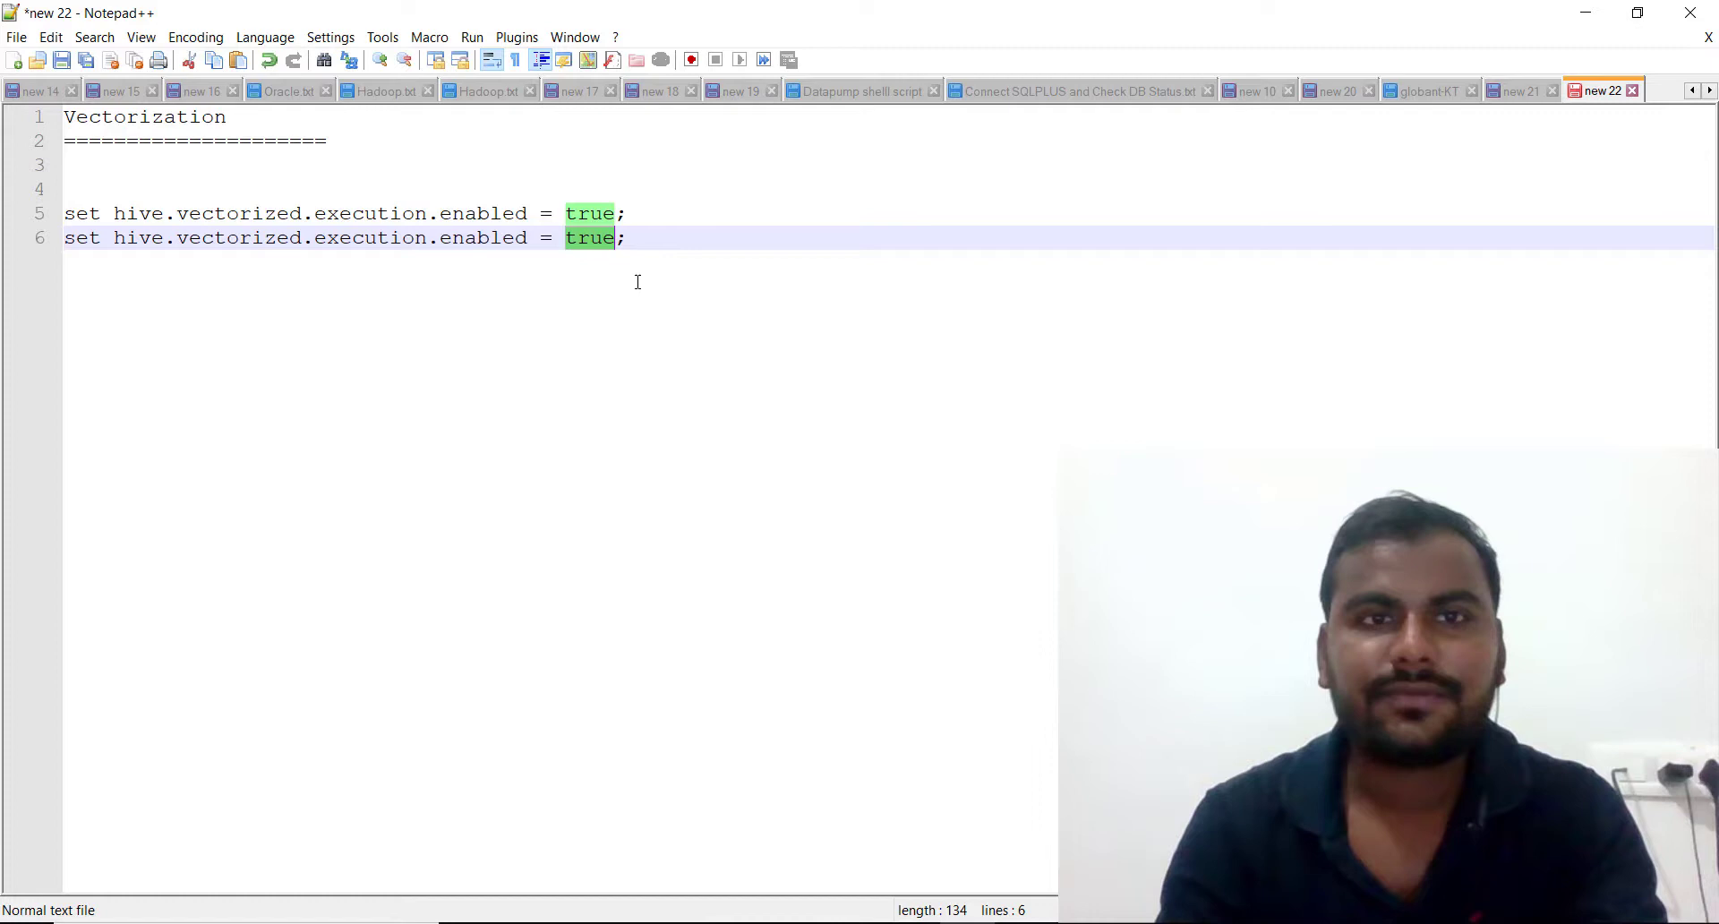
text(false)
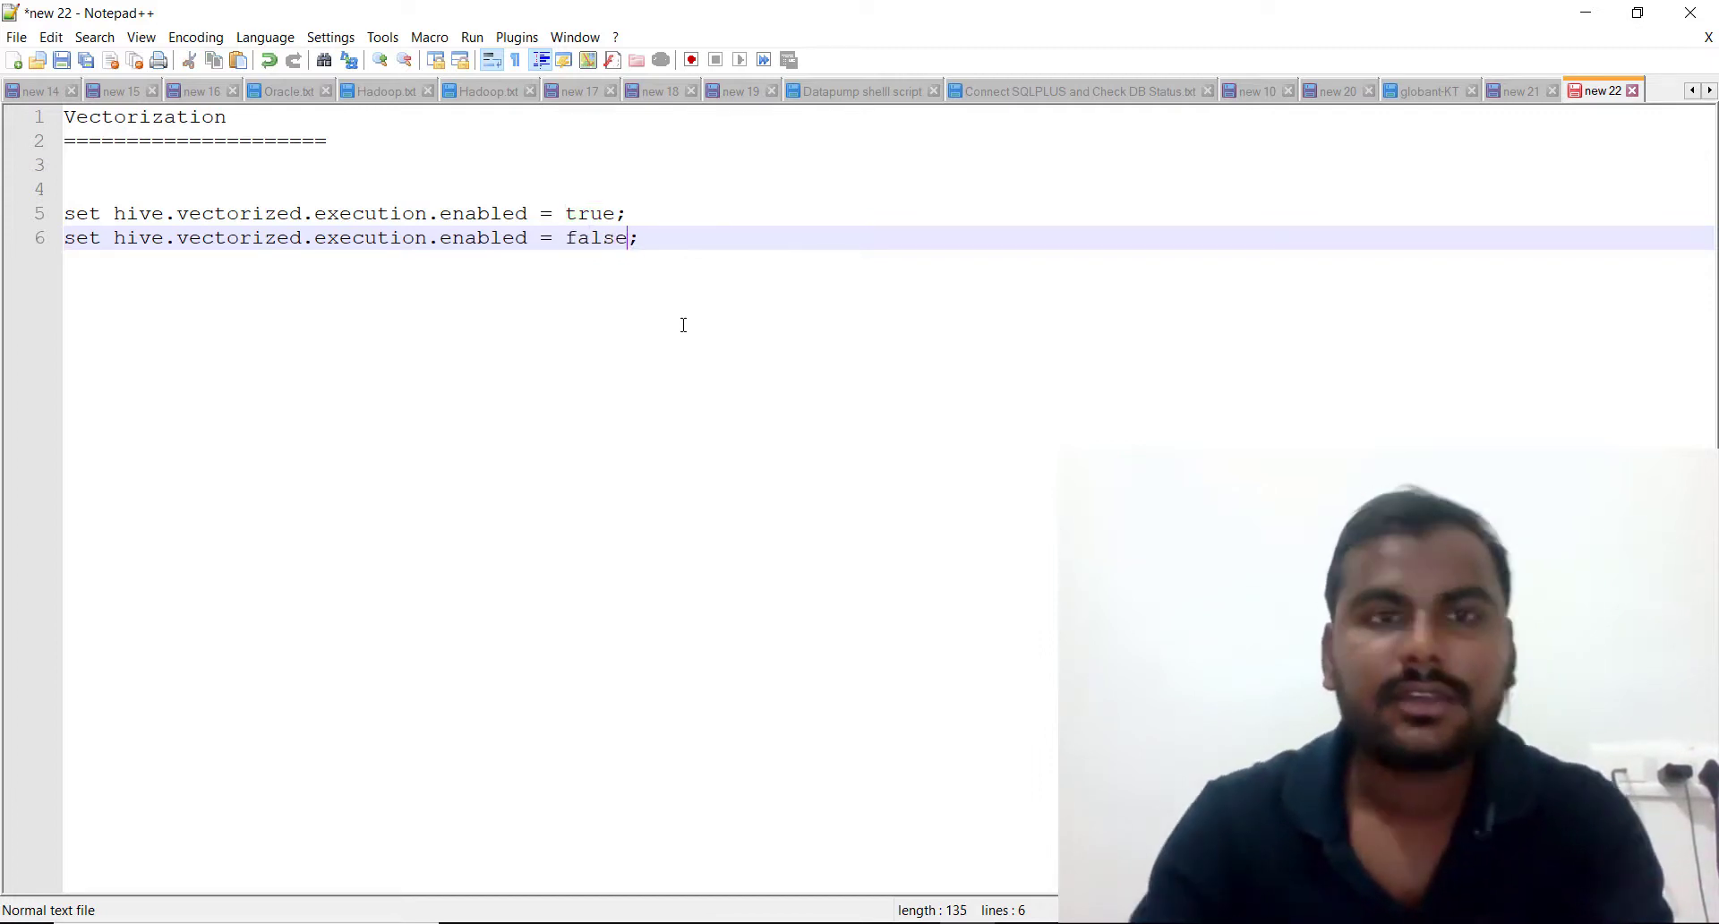